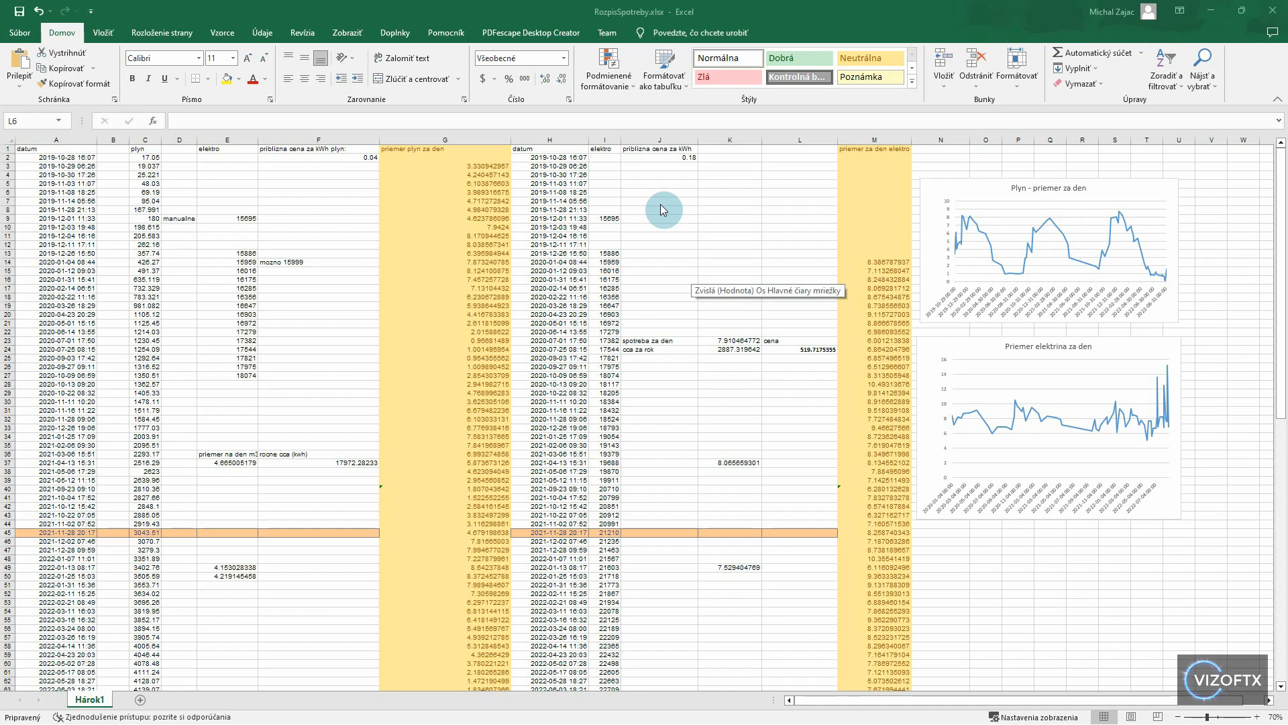
- Review the dated gas and electricity reading columns and select the chart of average daily gas consumption
scroll(723, 248, "down", 1)
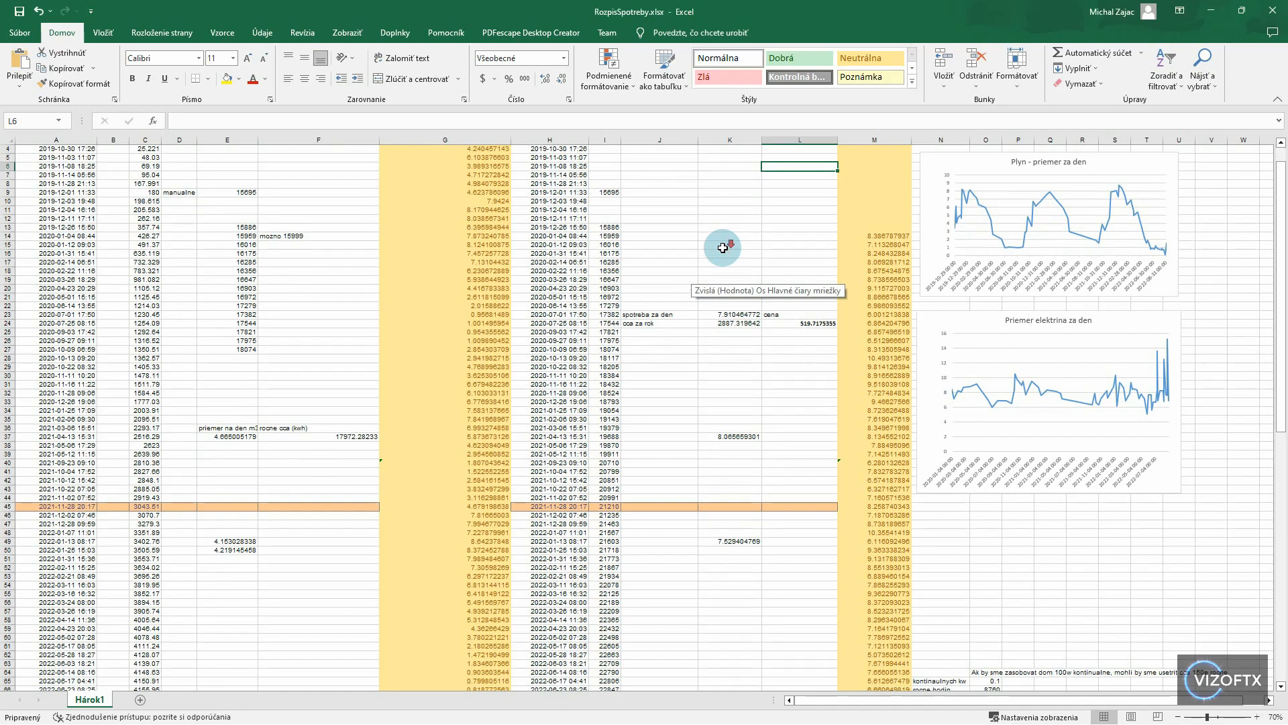
scroll(723, 247, "down", 1)
scroll(1167, 207, "up", 2)
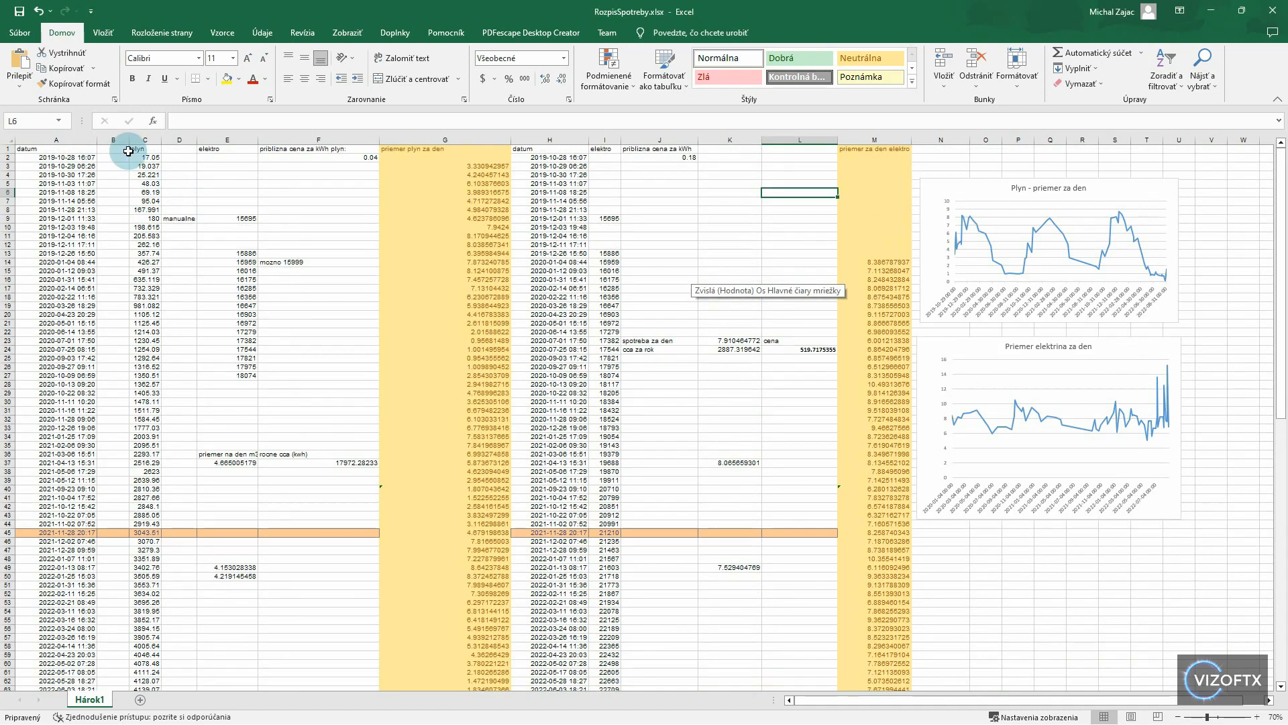
left_click_drag(138, 158, 144, 568)
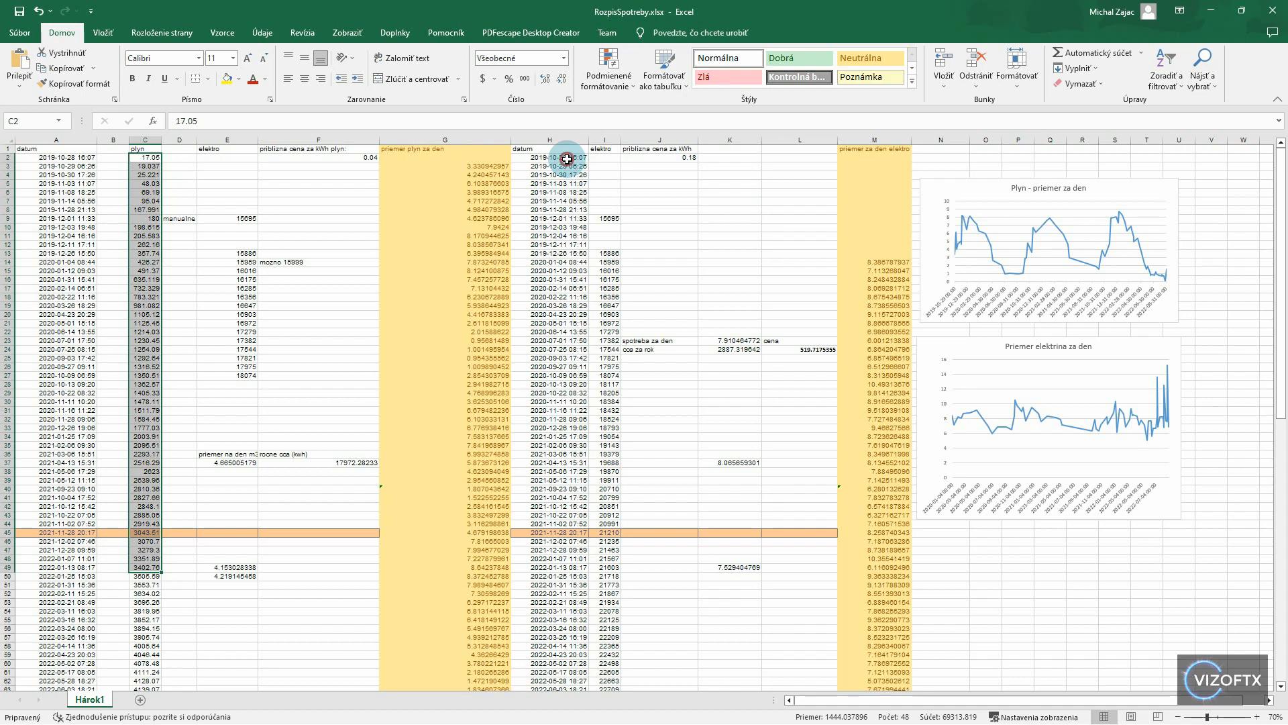
left_click_drag(567, 160, 556, 536)
left_click_drag(607, 154, 606, 456)
left_click(1154, 221)
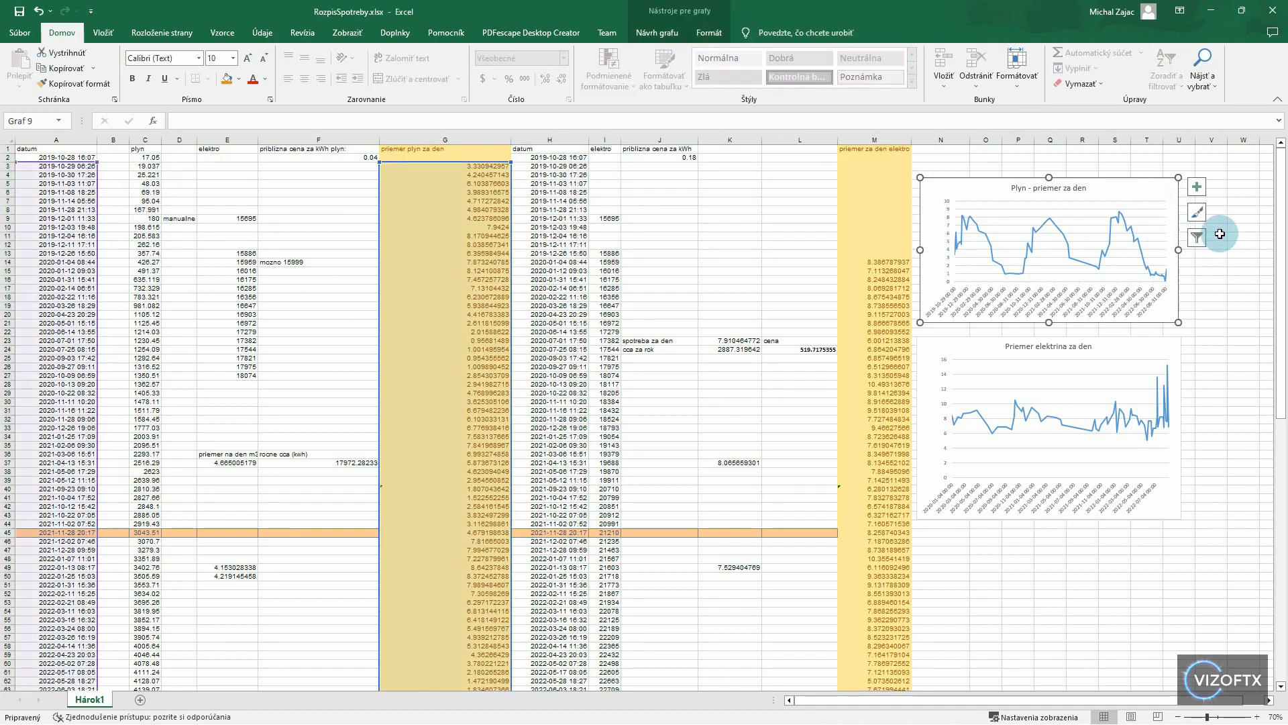
- Examine the cumulative gas and electricity charts below the meter readings
scroll(1220, 233, "down", 15)
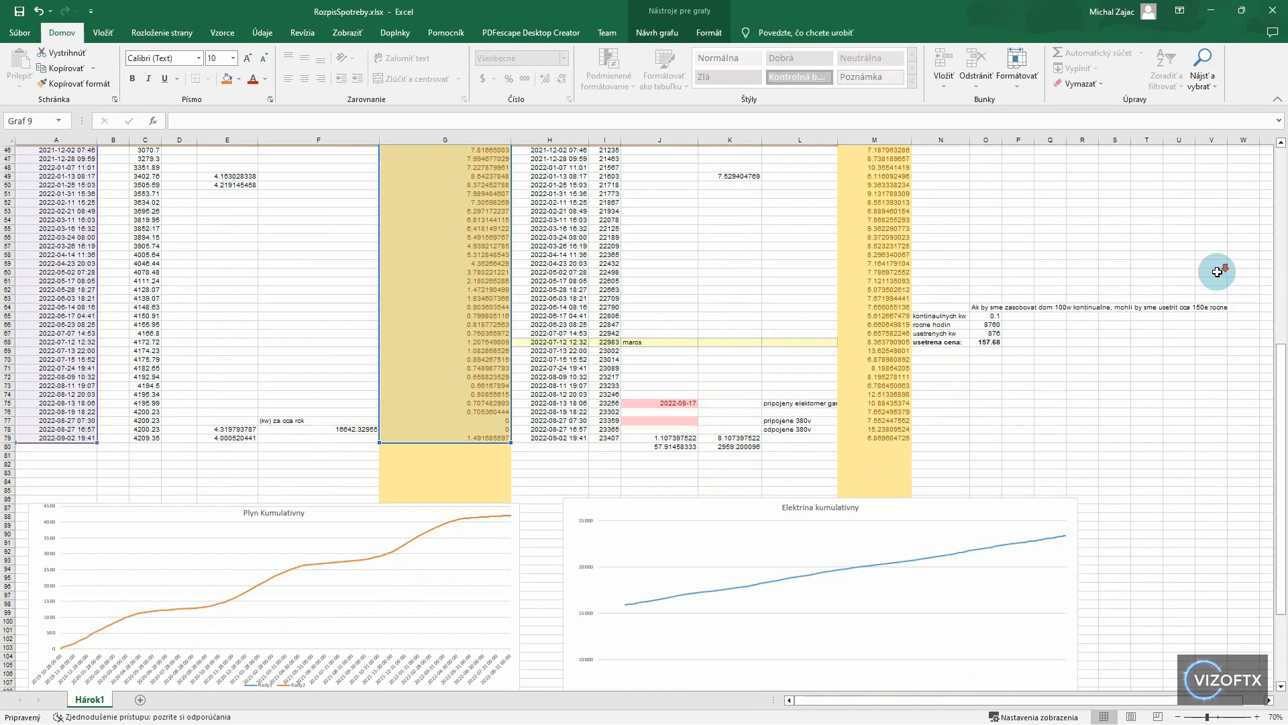
scroll(1217, 272, "down", 11)
scroll(1217, 272, "up", 4)
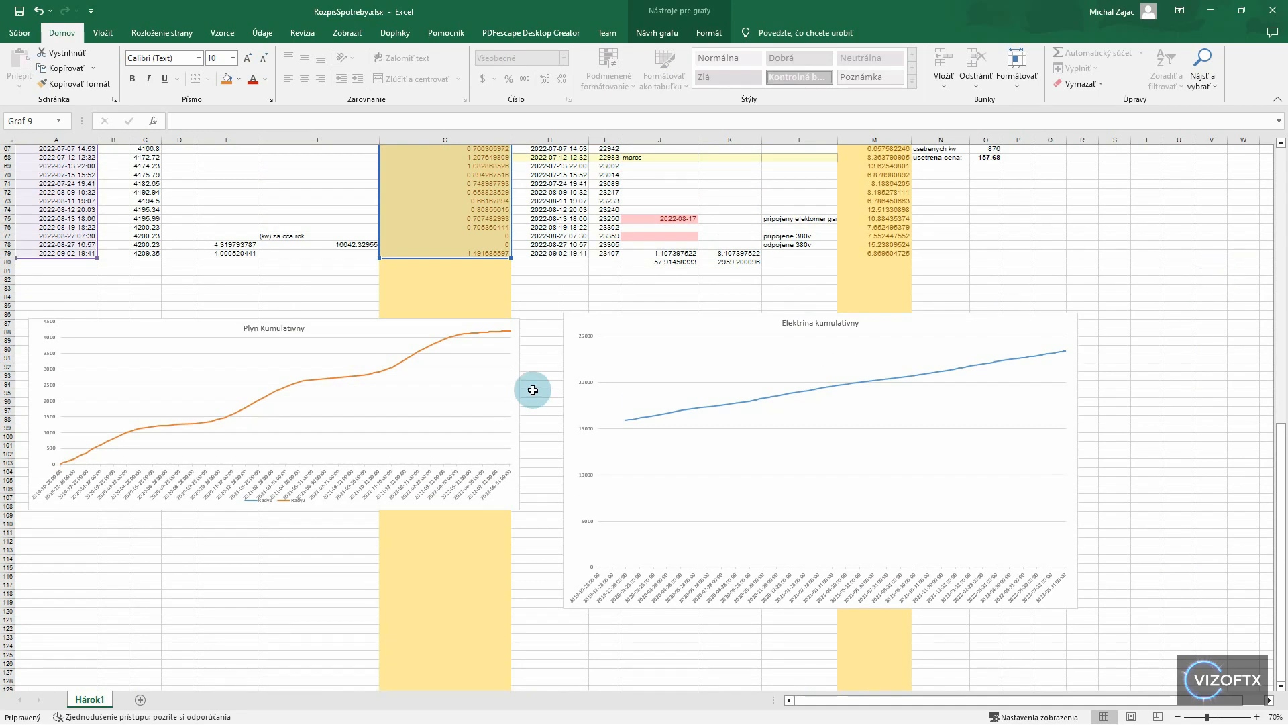
left_click(488, 329)
left_click(756, 389)
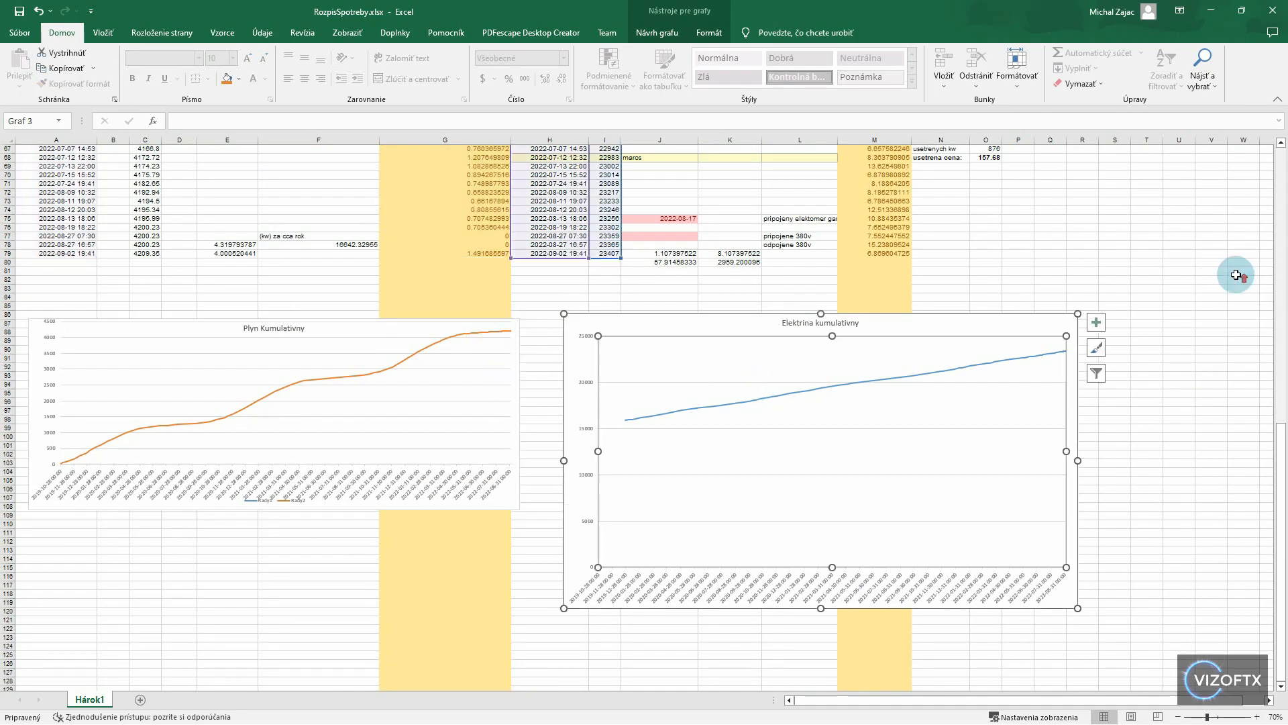
scroll(1237, 276, "up", 15)
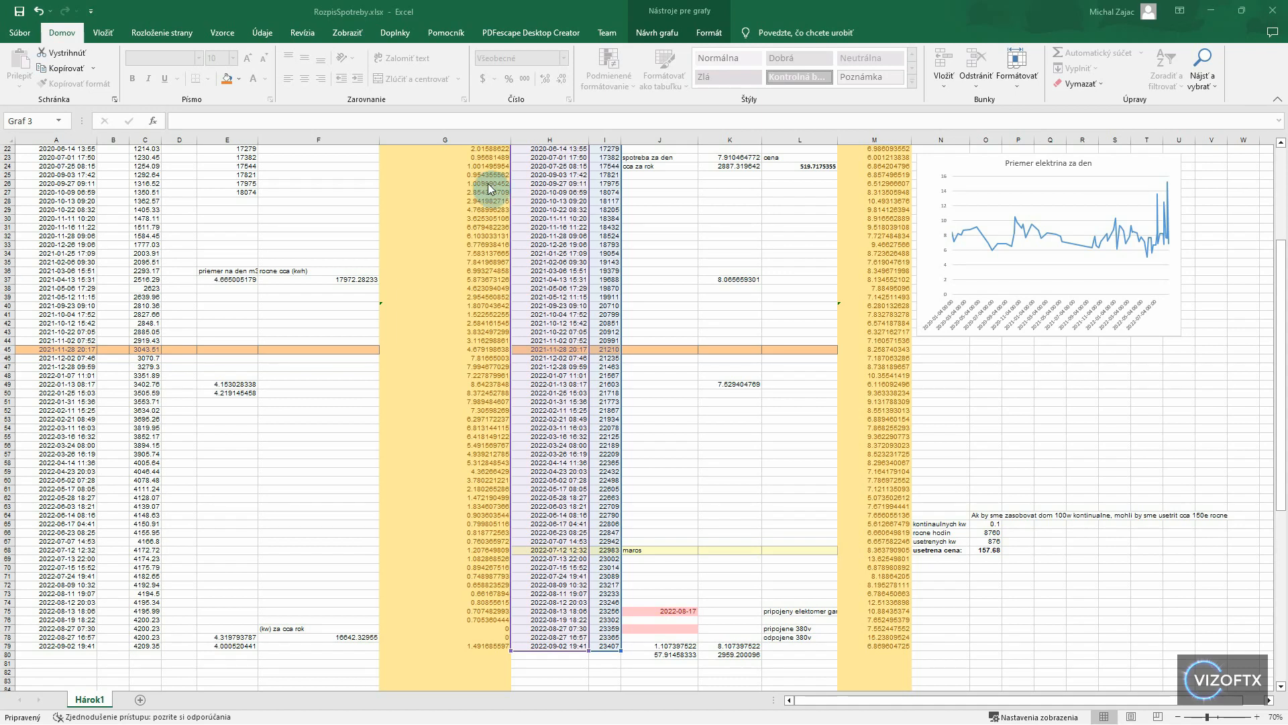
- Switch to the Energie folder in File Explorer and check the file details of individual meter photos
key("alt+Tab")
mouse_move(372, 267)
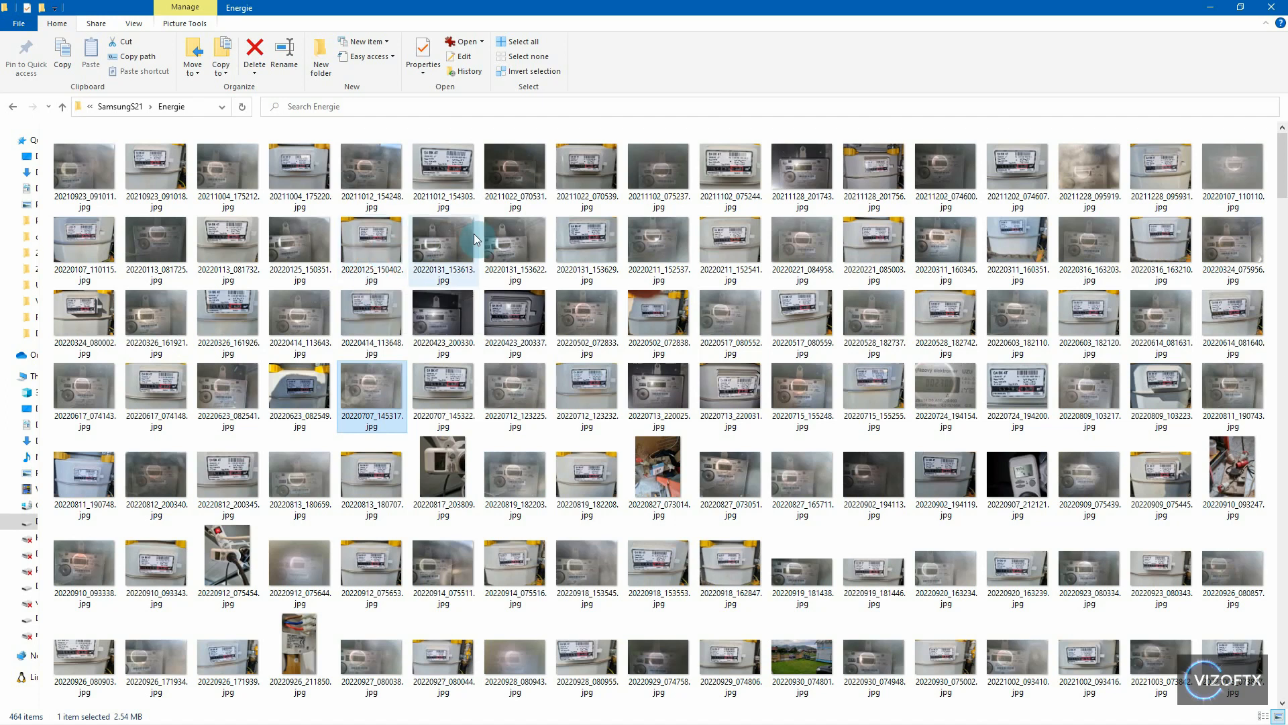
mouse_move(475, 240)
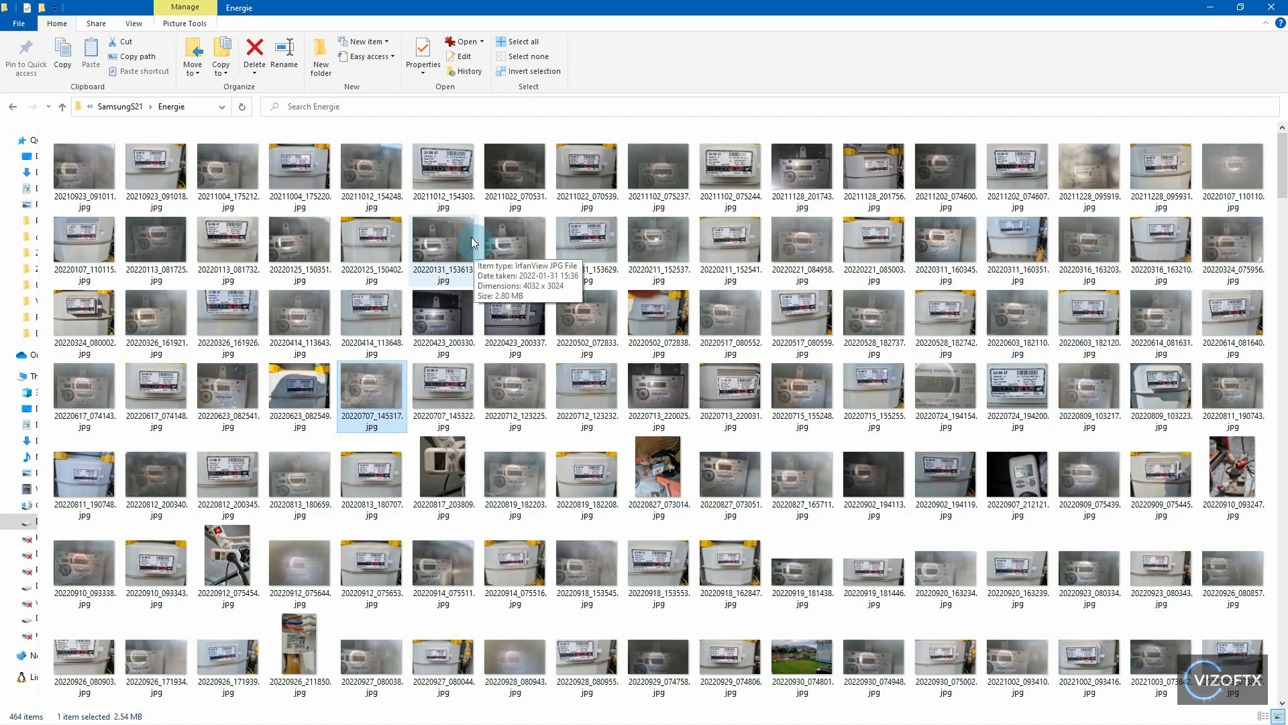
mouse_move(329, 285)
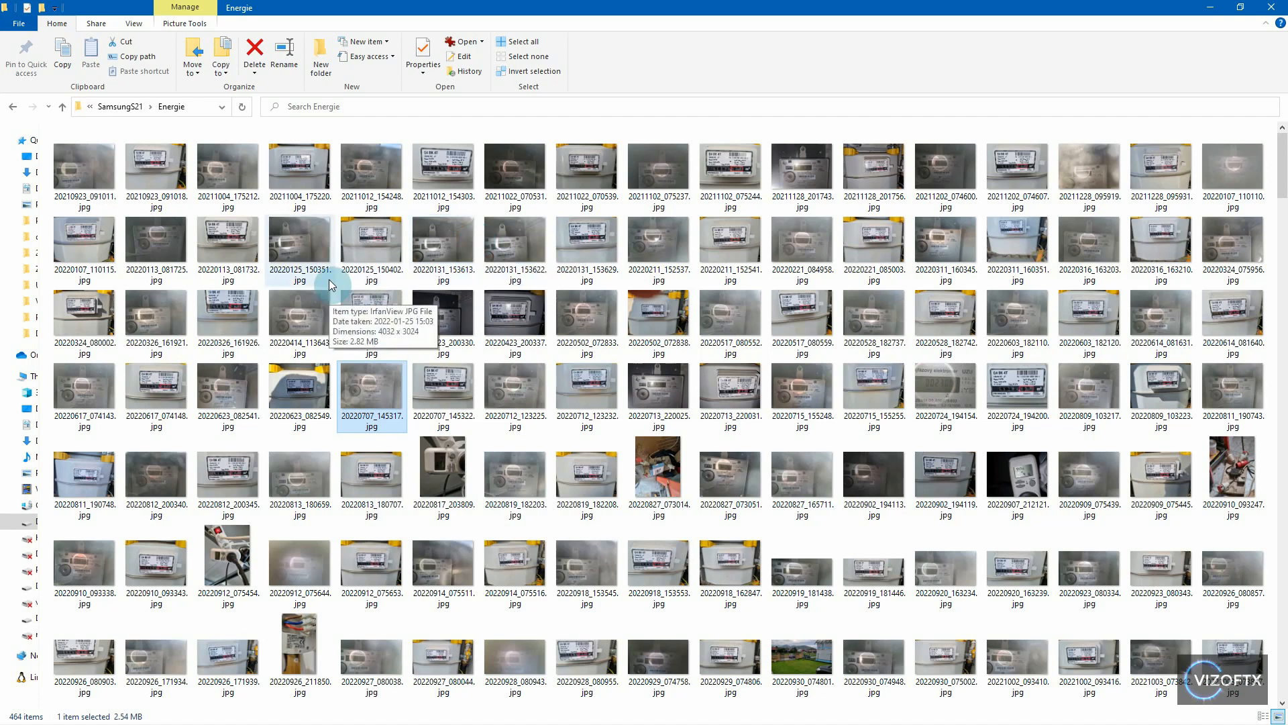
mouse_move(355, 310)
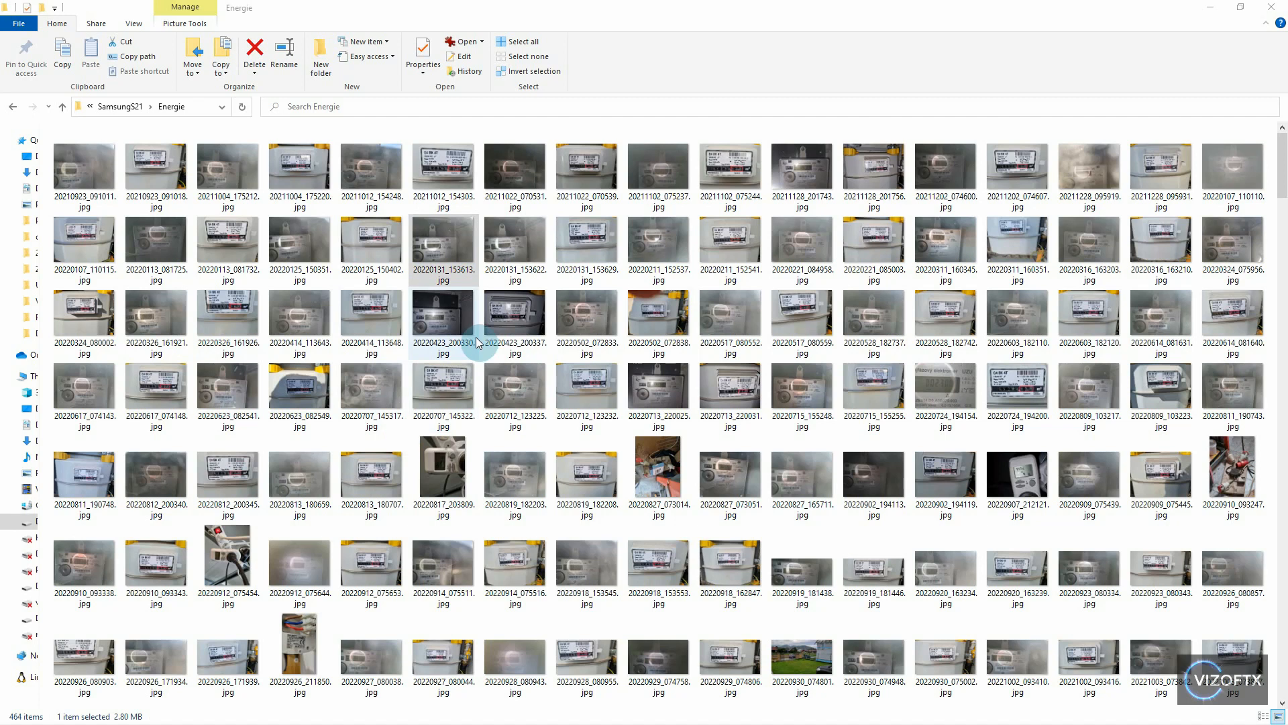
- View photo 20211004_175220.jpg and browse through the following meter photos up to 20211202_074600.jpg, closing the viewer at the end
left_click(463, 282)
left_click(295, 191)
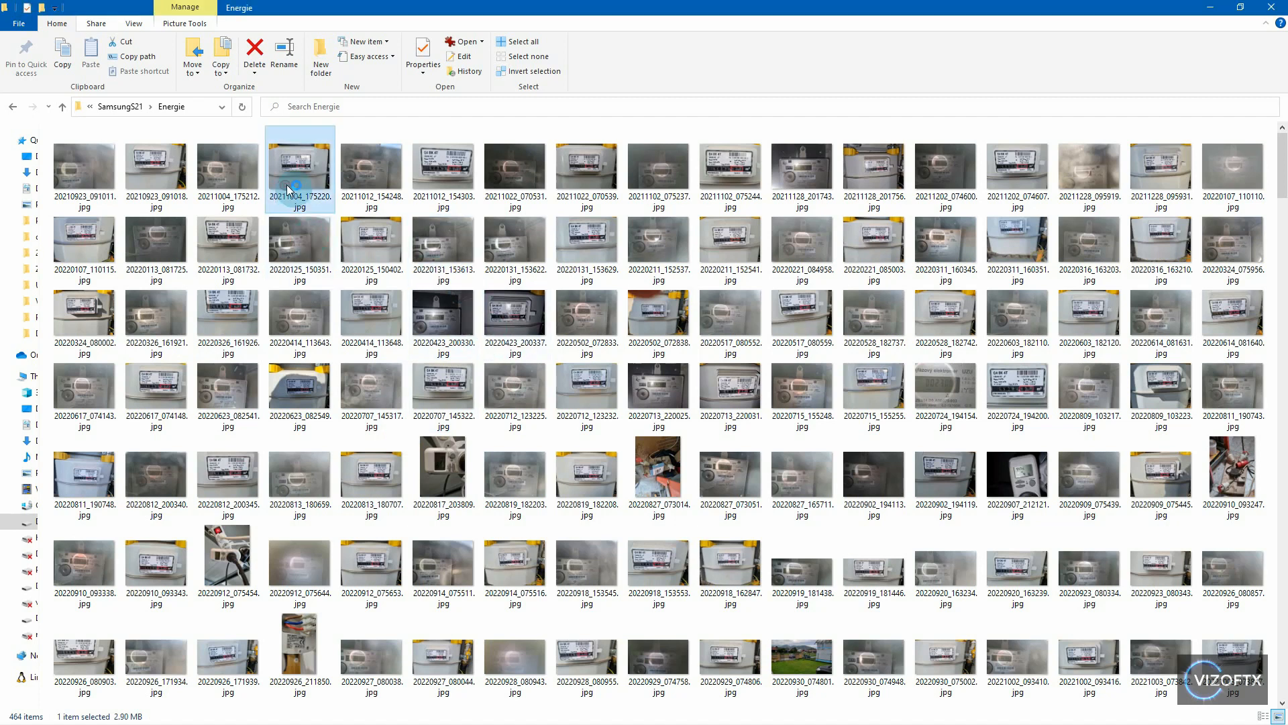
left_click_drag(772, 724, 814, 4)
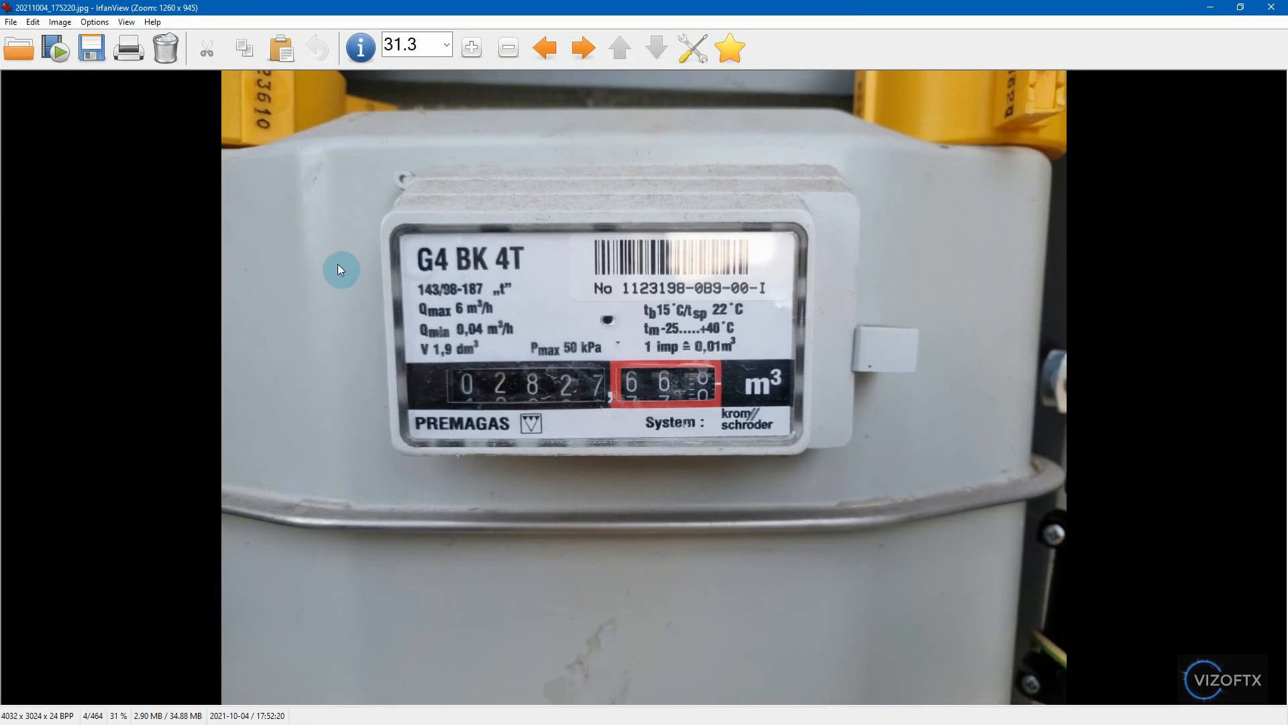
scroll(305, 305, "down", 1)
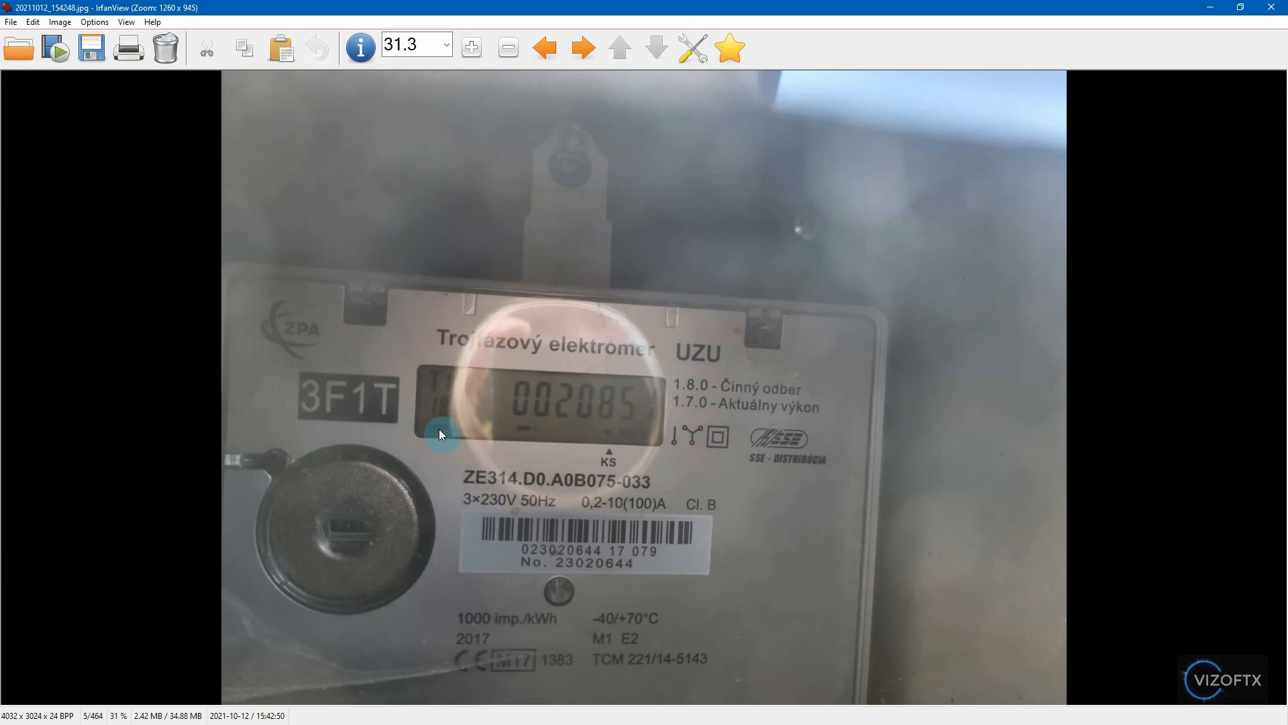
scroll(526, 464, "down", 3)
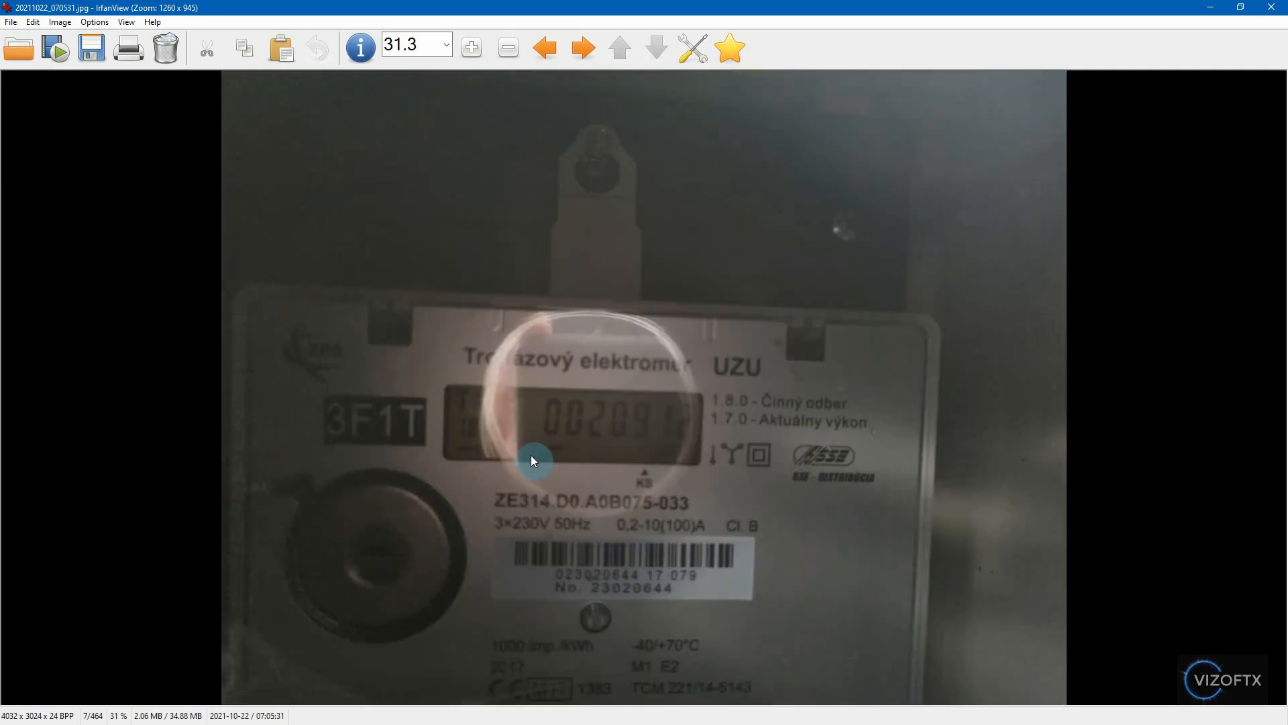
scroll(534, 451, "down", 5)
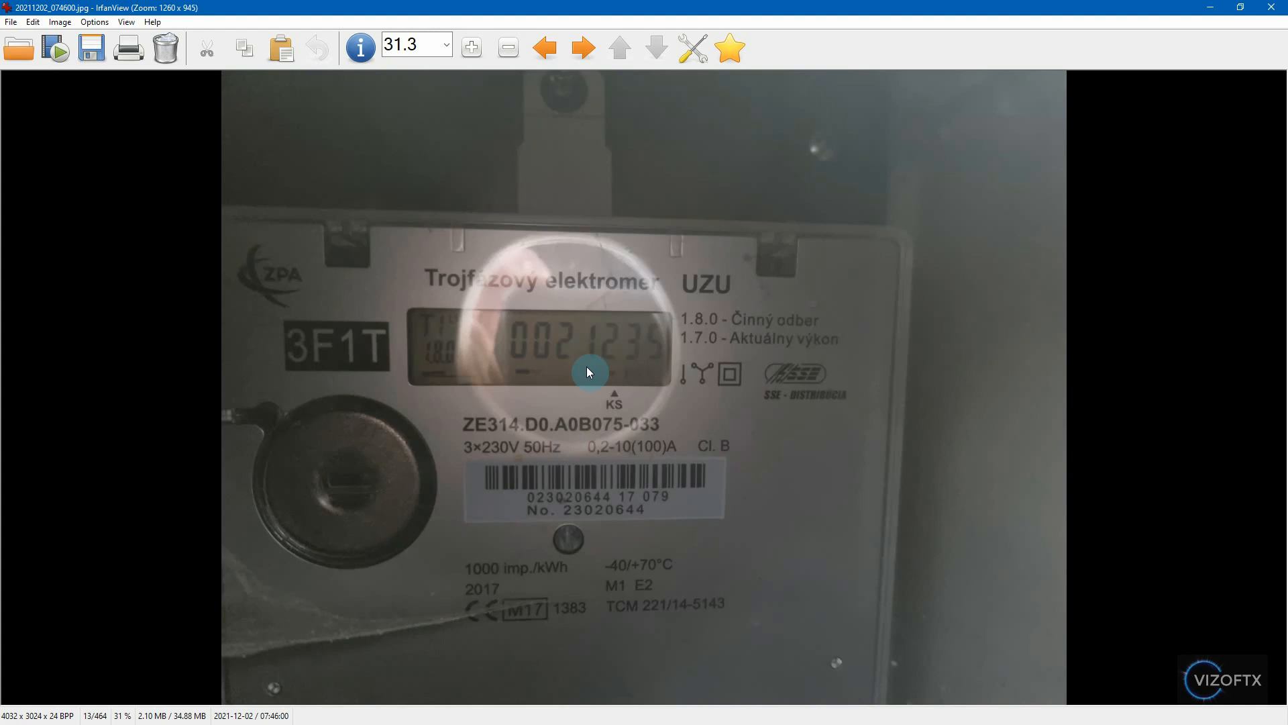
left_click(1271, 6)
- View the meter photo 20220813_180659.jpg and close it
double_click(300, 477)
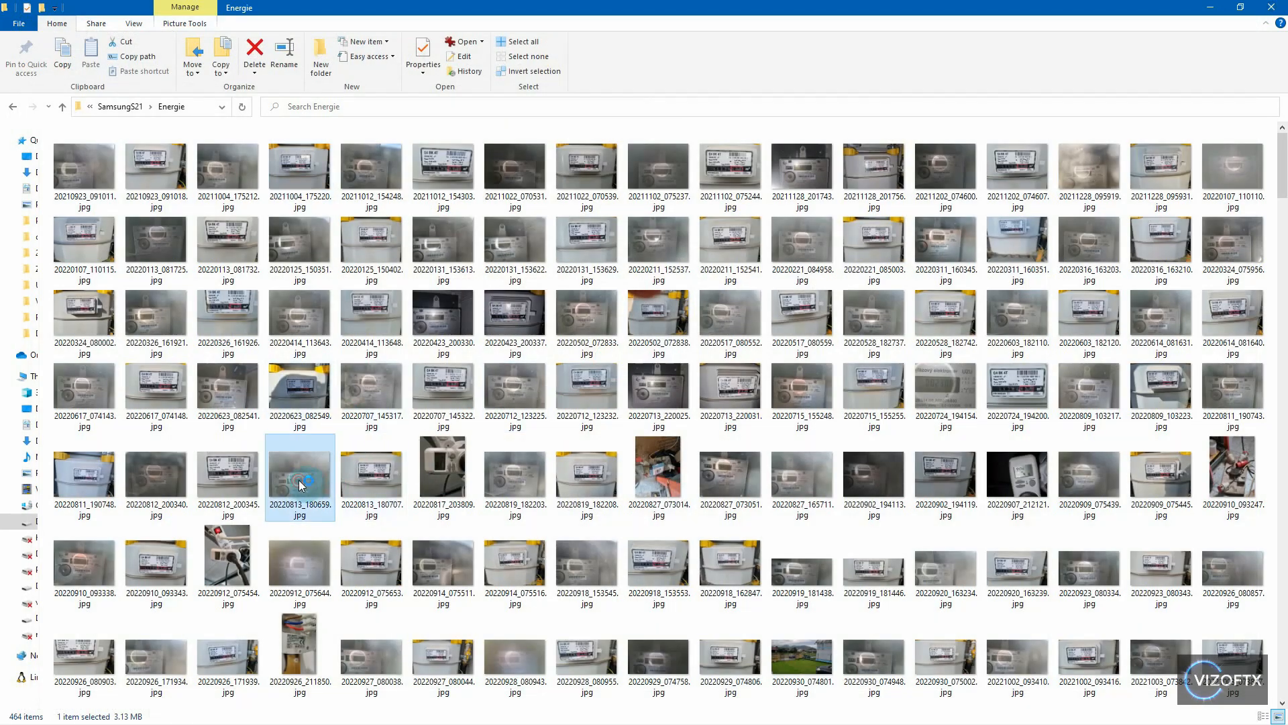
left_click_drag(675, 417, 768, 555)
left_click(1271, 7)
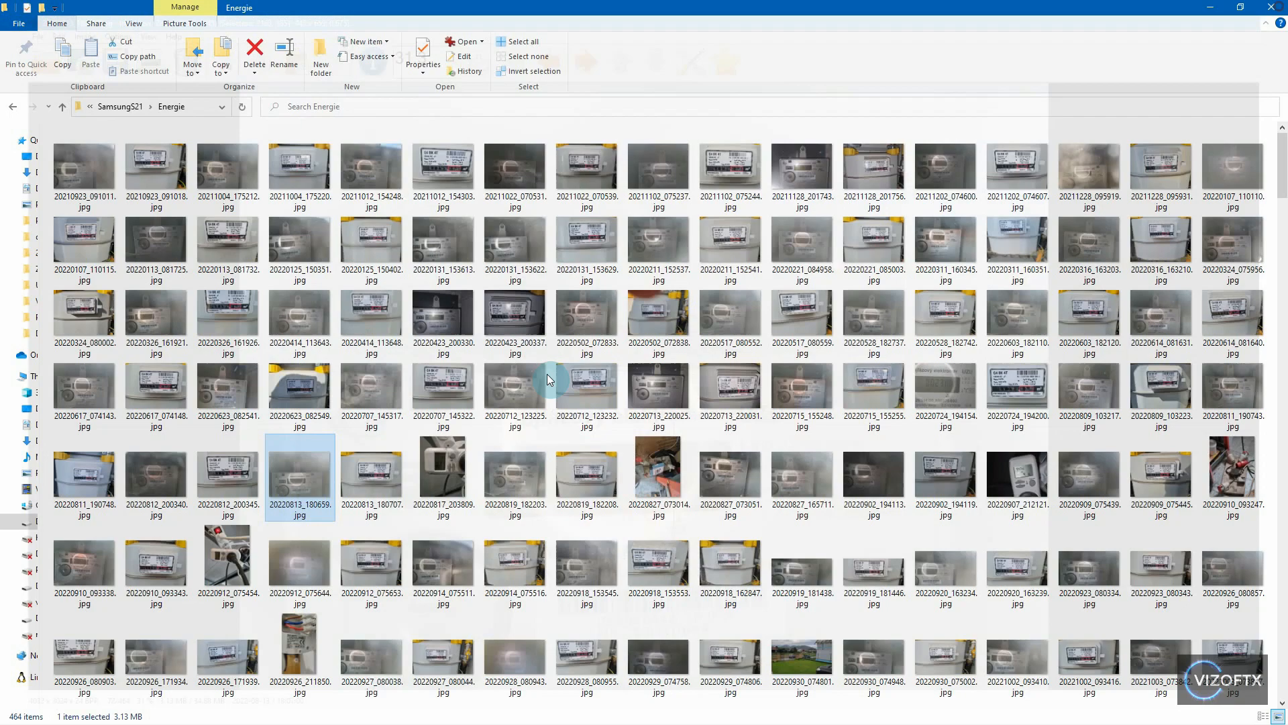
- Inspect the electricity meter's display up close in photo 20220812_200340.jpg, closing the viewer at the end
double_click(168, 486)
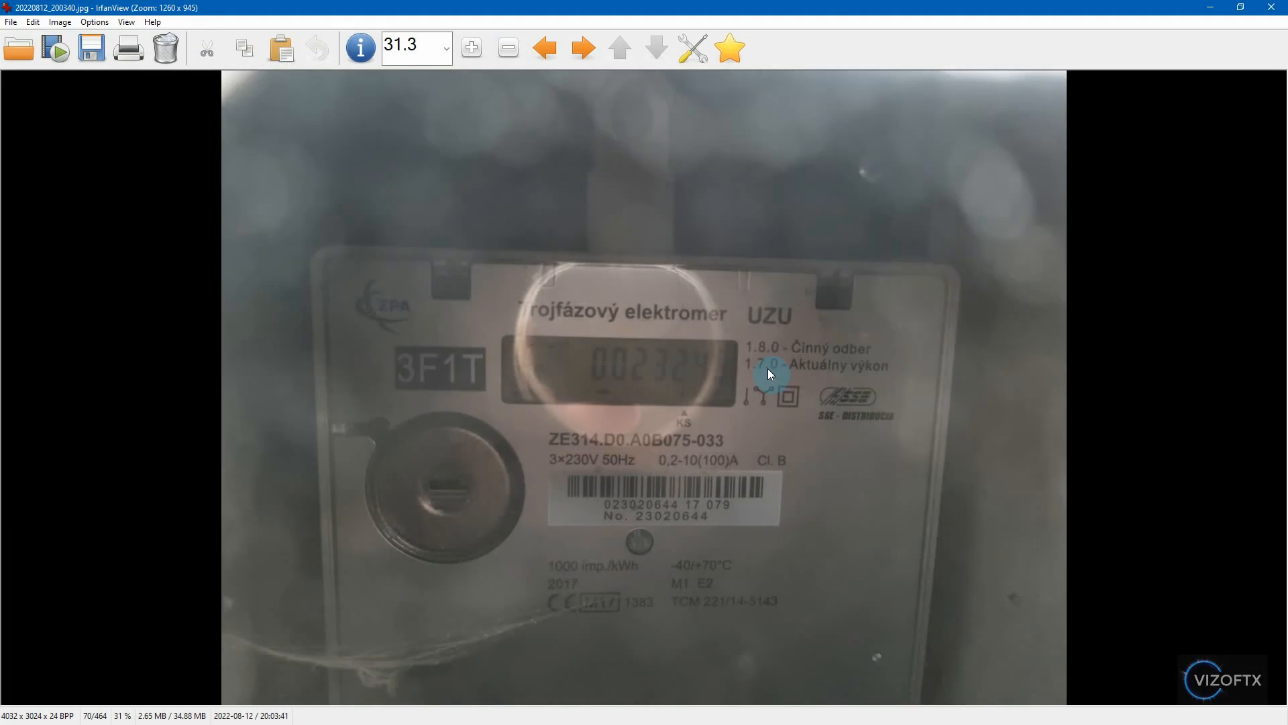
scroll(779, 368, "up", 5)
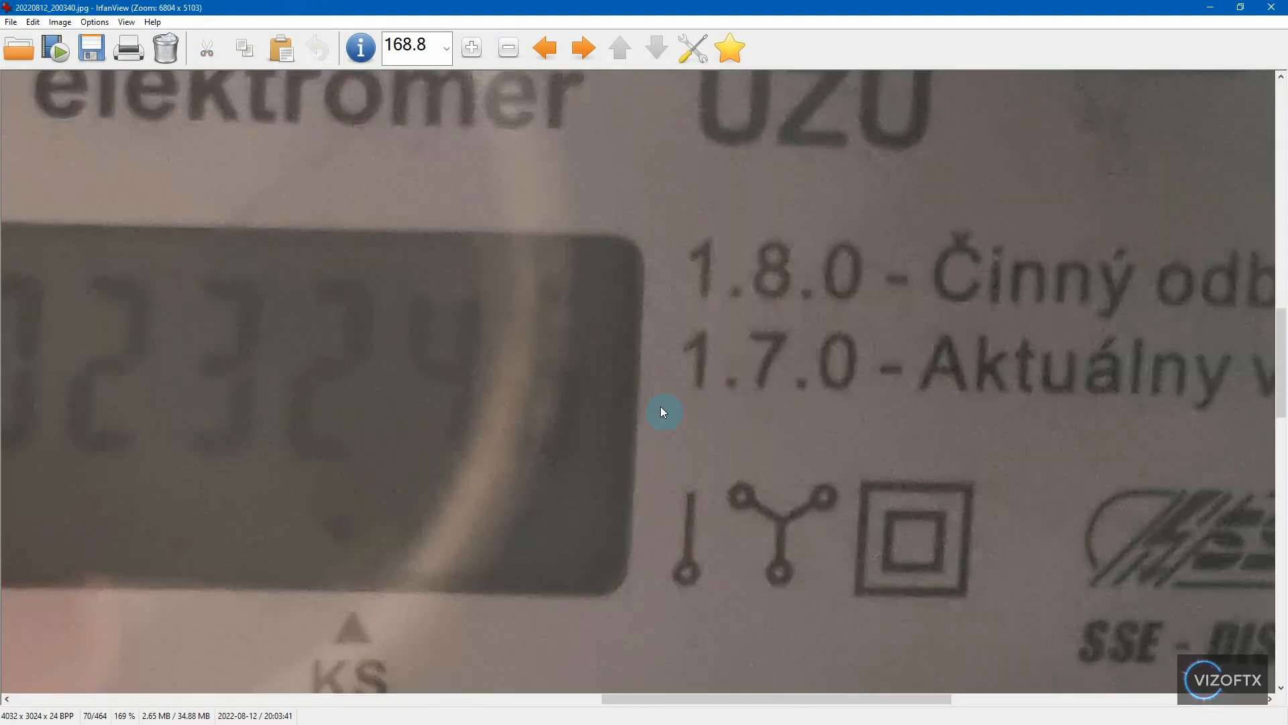
left_click(1281, 13)
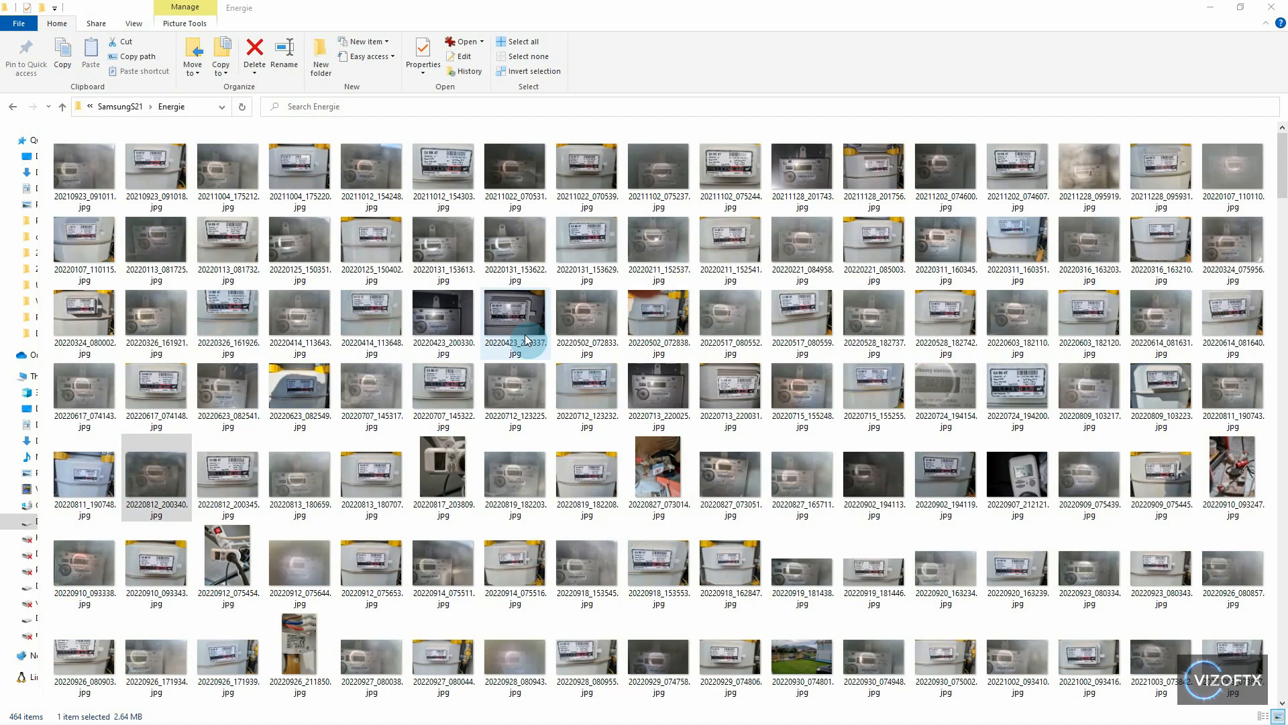
- Open photo 20211012_154248.jpg and check its original size in the image properties
left_click(578, 458)
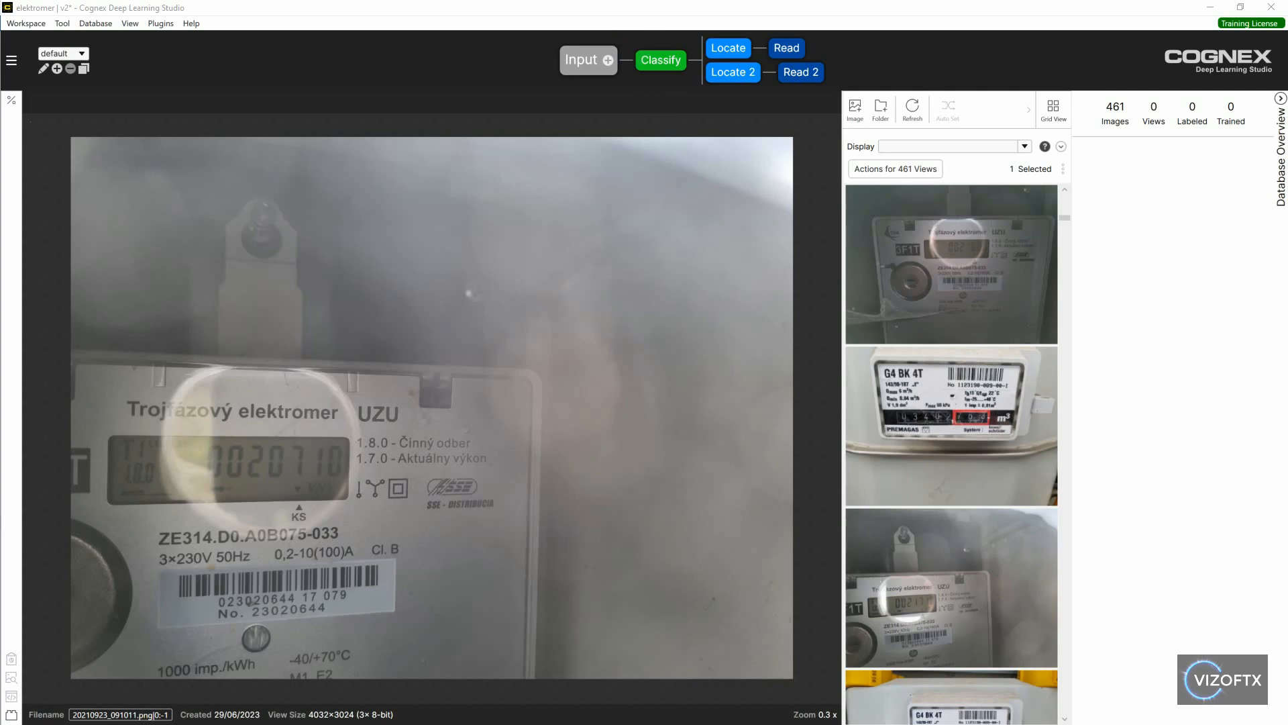
left_click(592, 16)
left_click(624, 22)
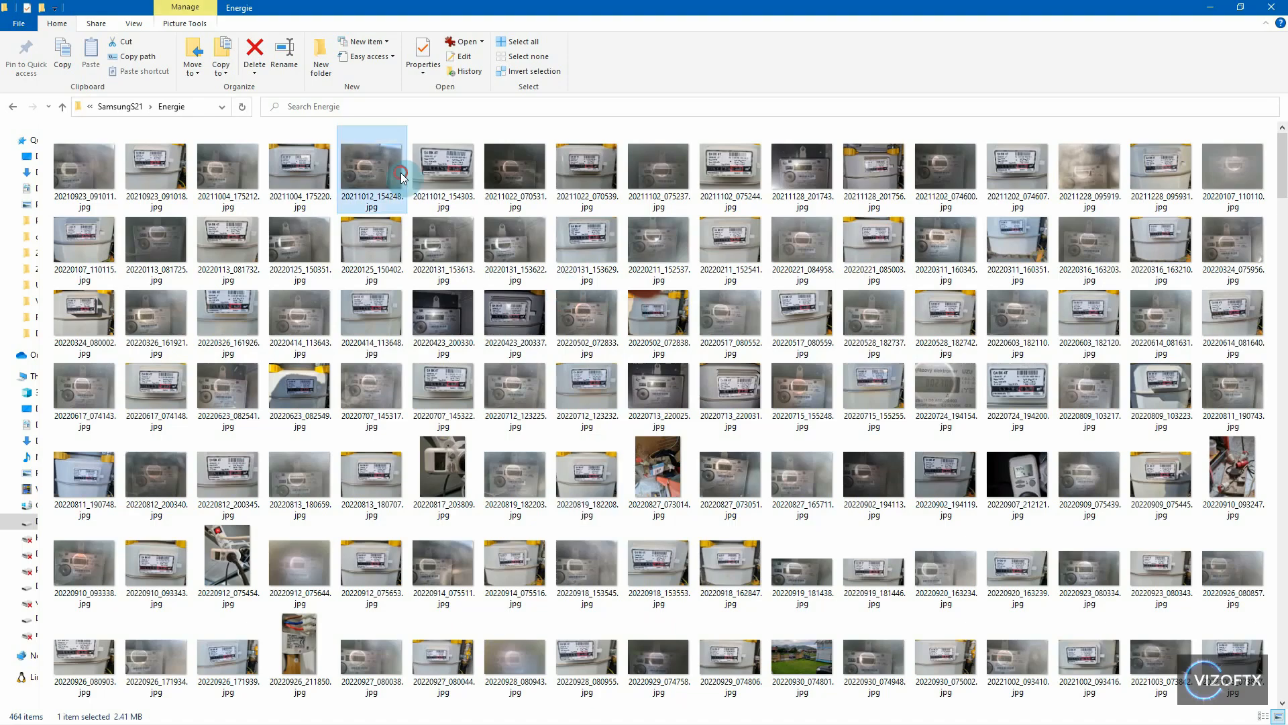
double_click(396, 169)
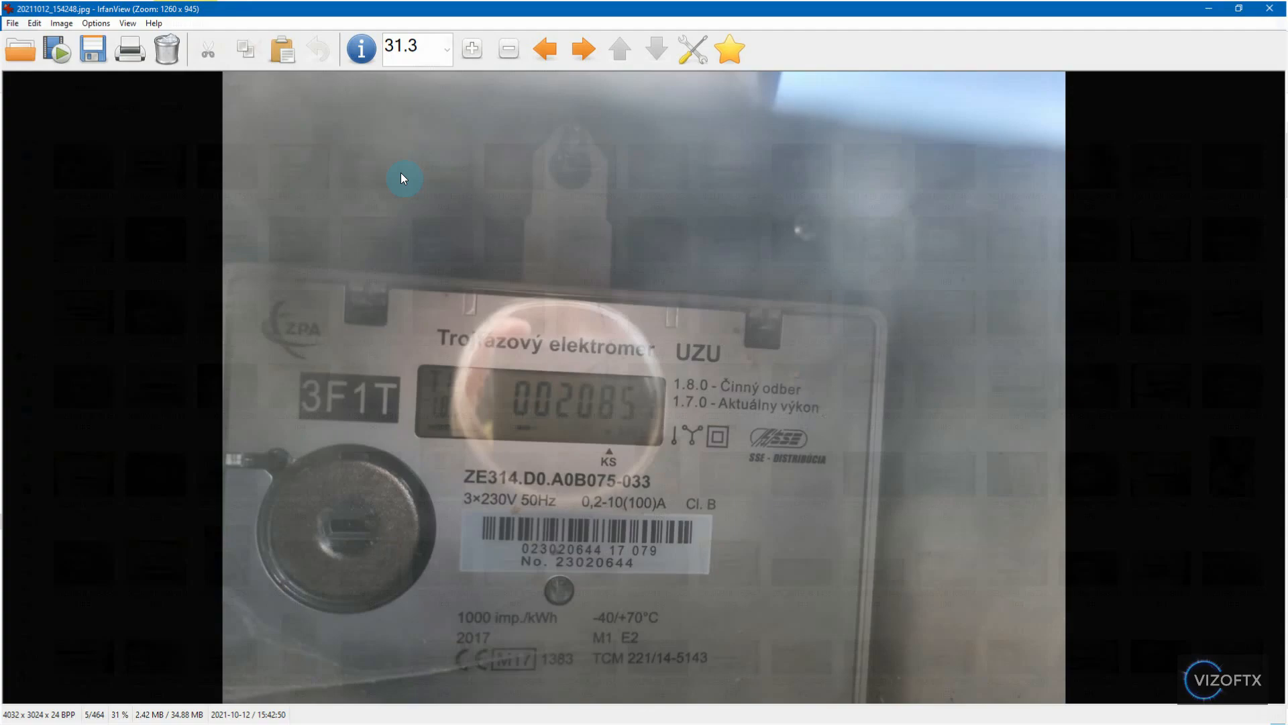
key("i")
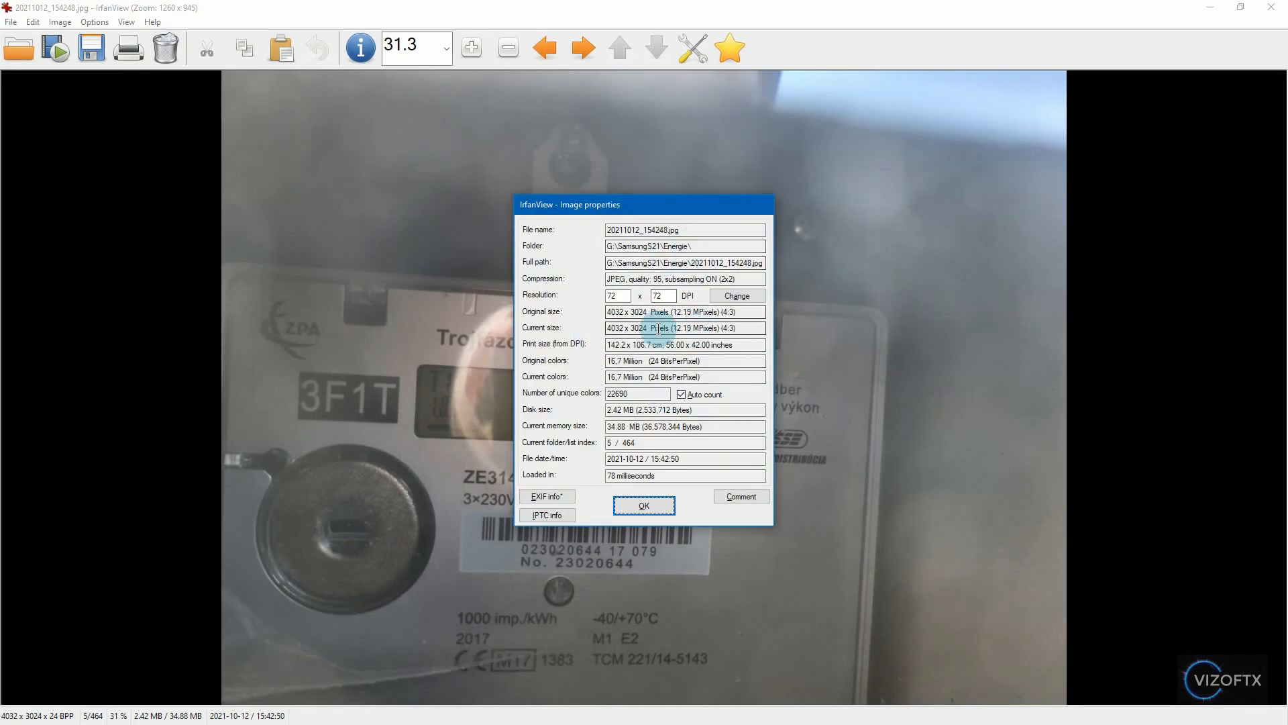
left_click_drag(648, 313, 735, 312)
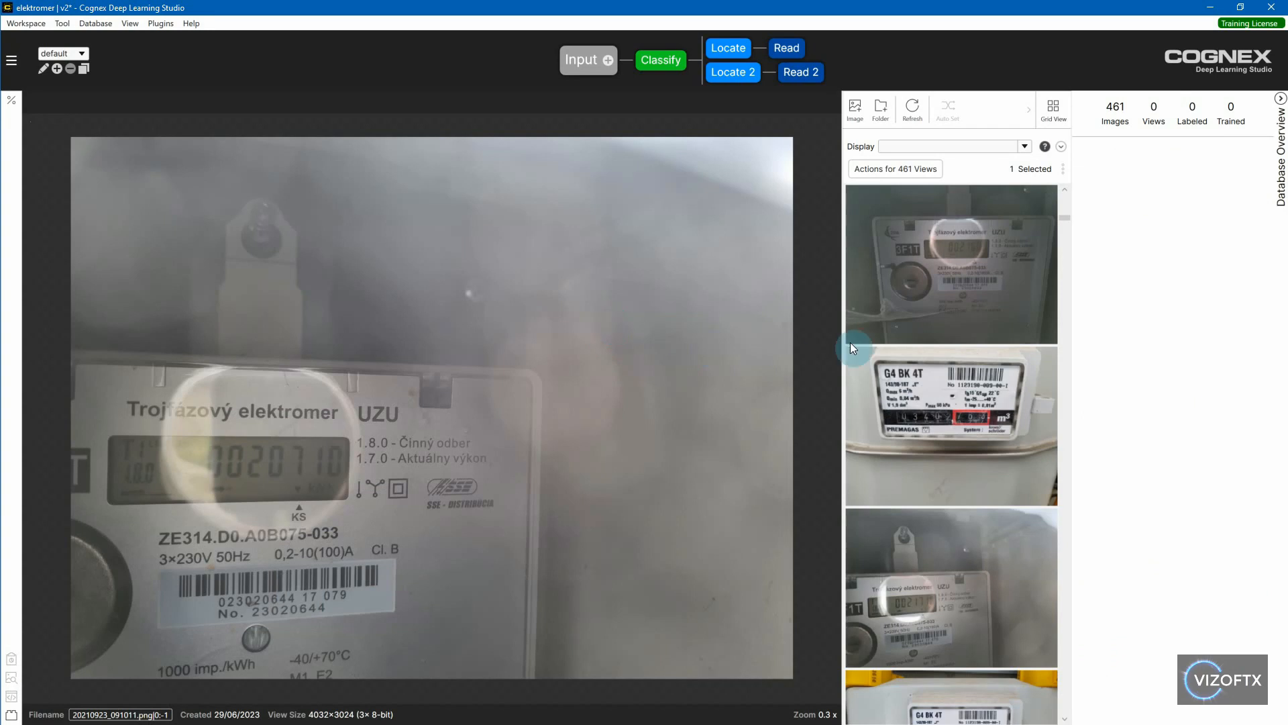
- Browse the imported images in Cognex Deep Learning Studio, viewing 20220316_163203.png and 20220316_163210.png
scroll(922, 412, "down", 2)
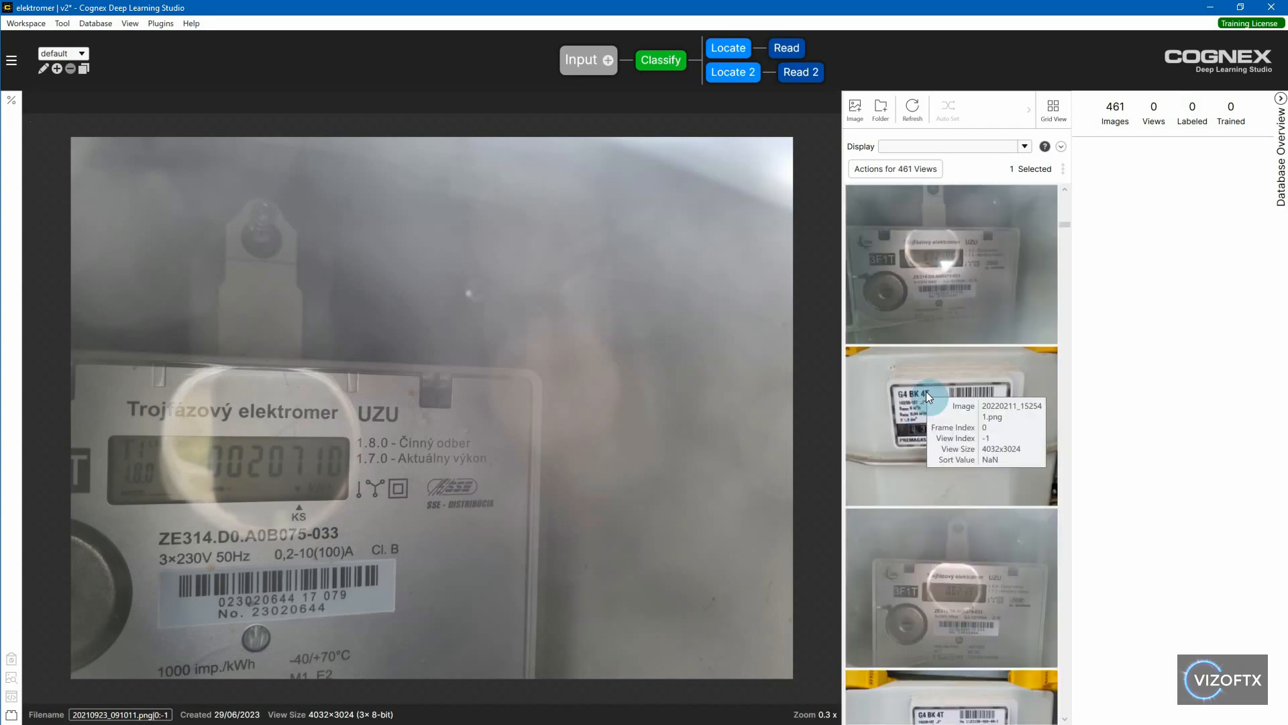
scroll(926, 392, "down", 1)
left_click(945, 341)
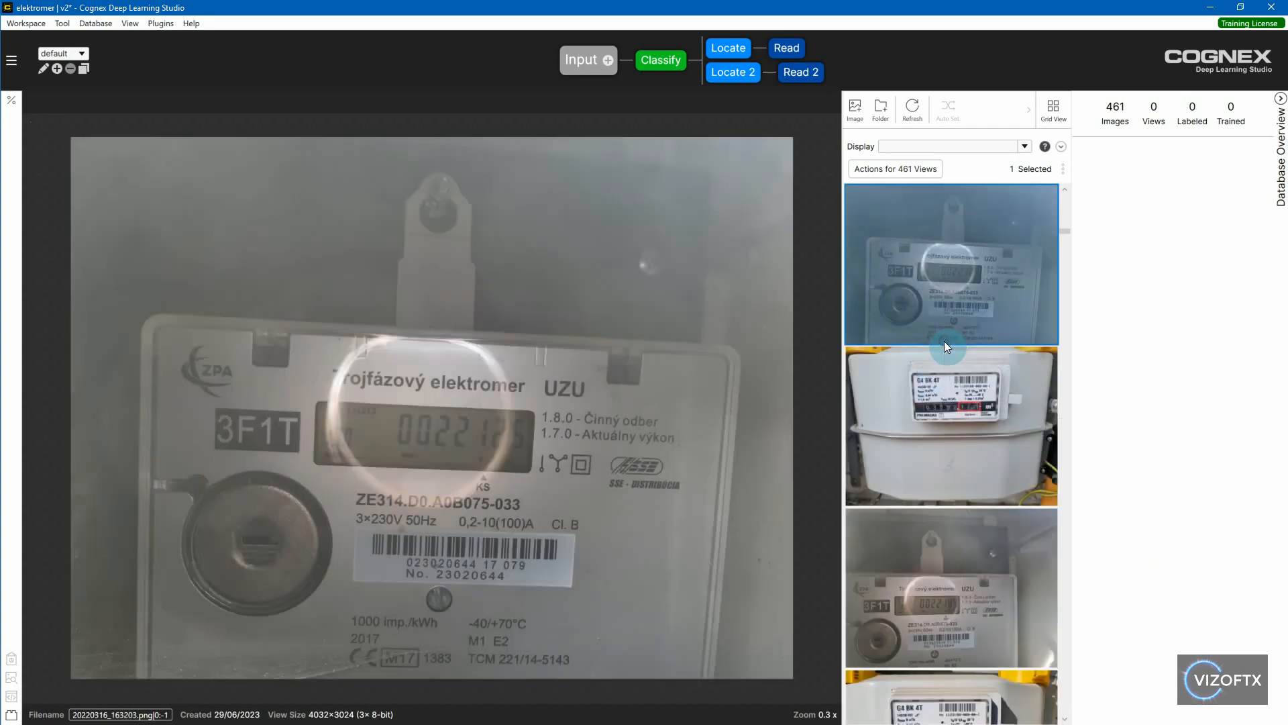
left_click(945, 397)
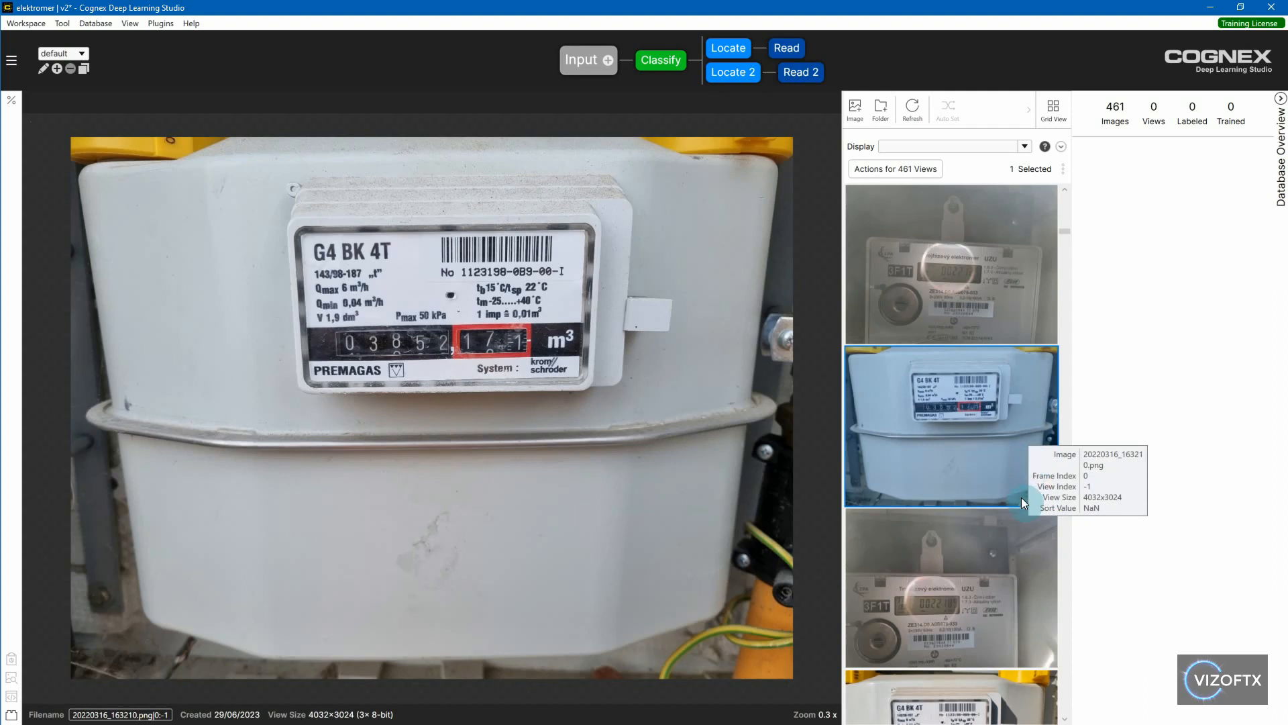
scroll(1021, 497, "down", 1)
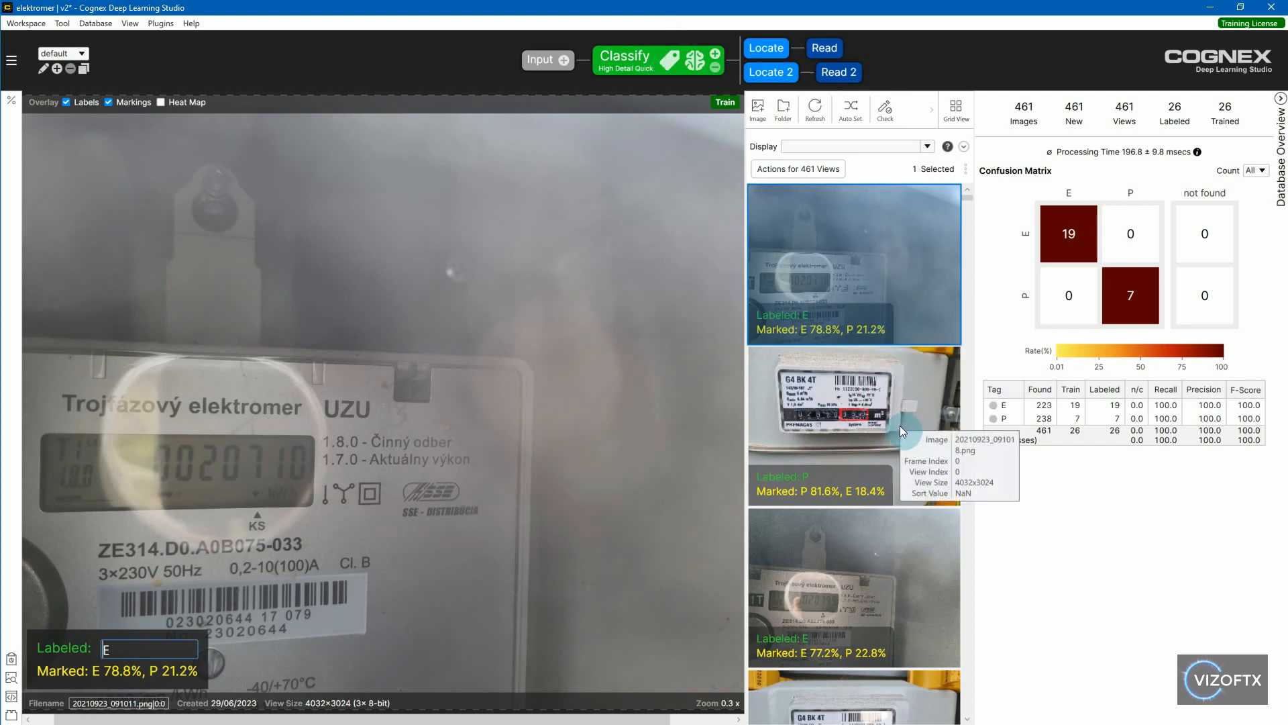
- Review the Classify tool's E and P markings across the database images, including those without labels
scroll(904, 417, "down", 3)
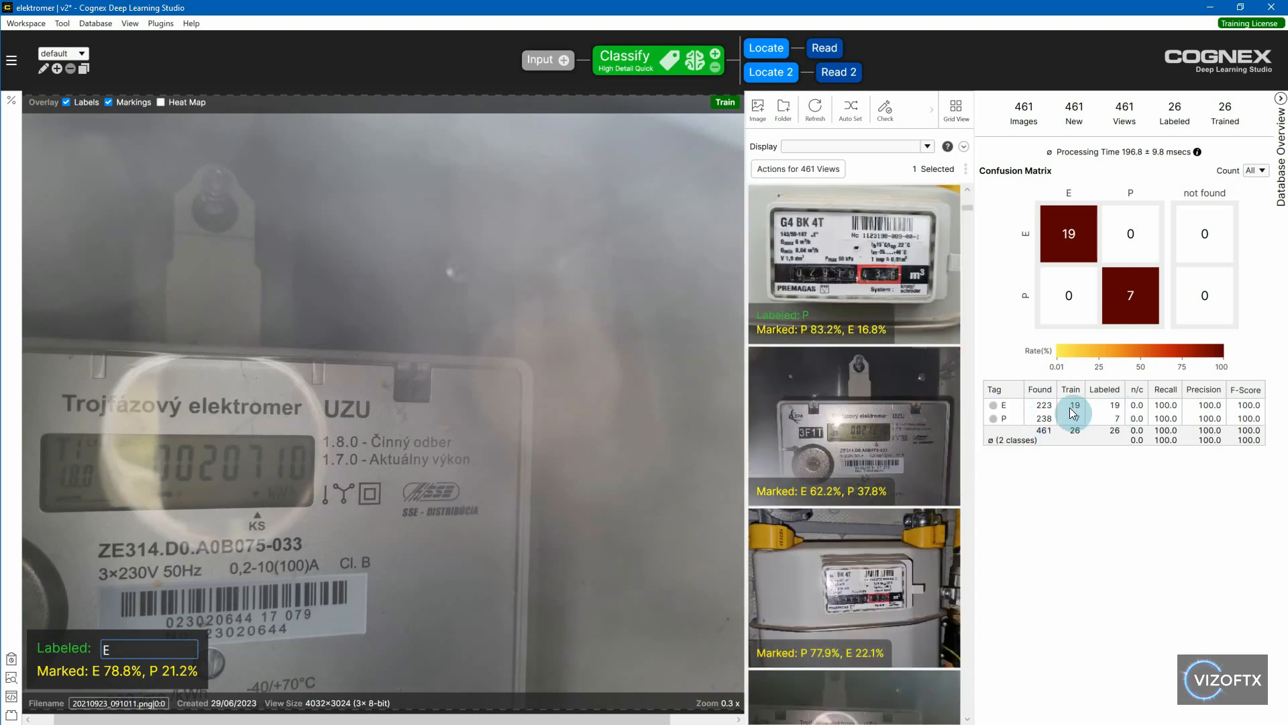
scroll(949, 296, "down", 2)
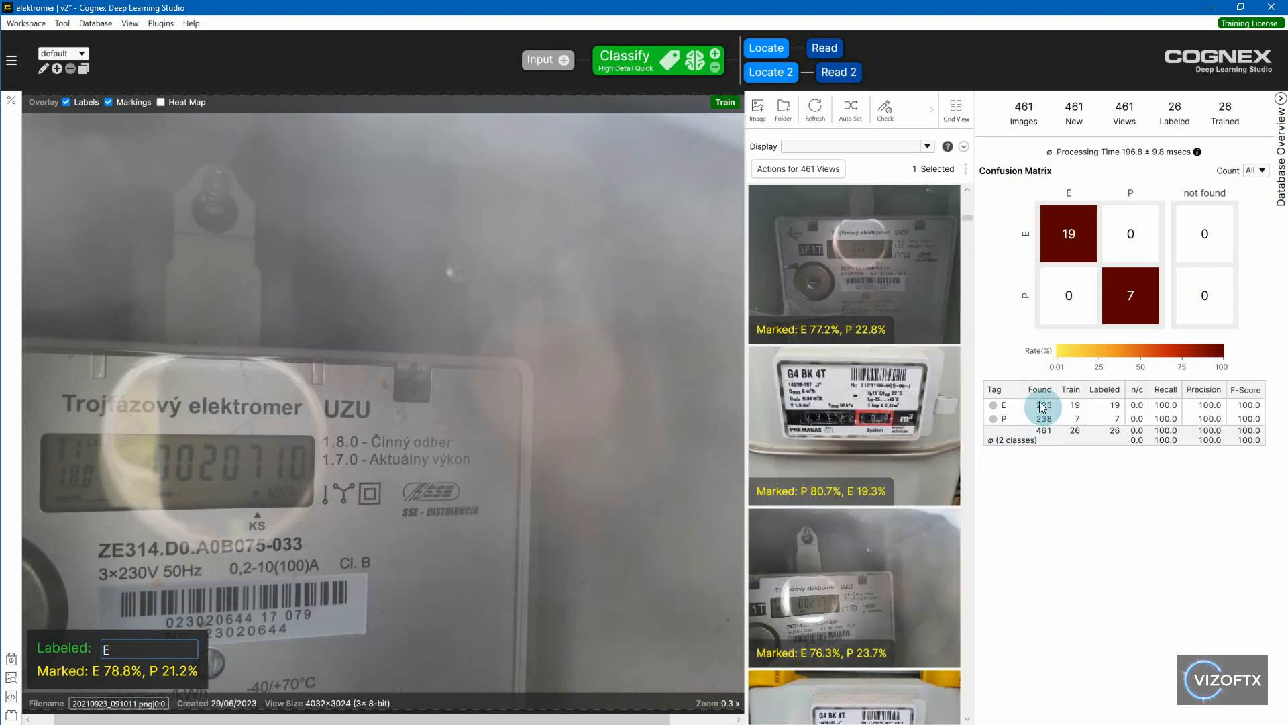
scroll(940, 376, "down", 1)
scroll(936, 372, "down", 3)
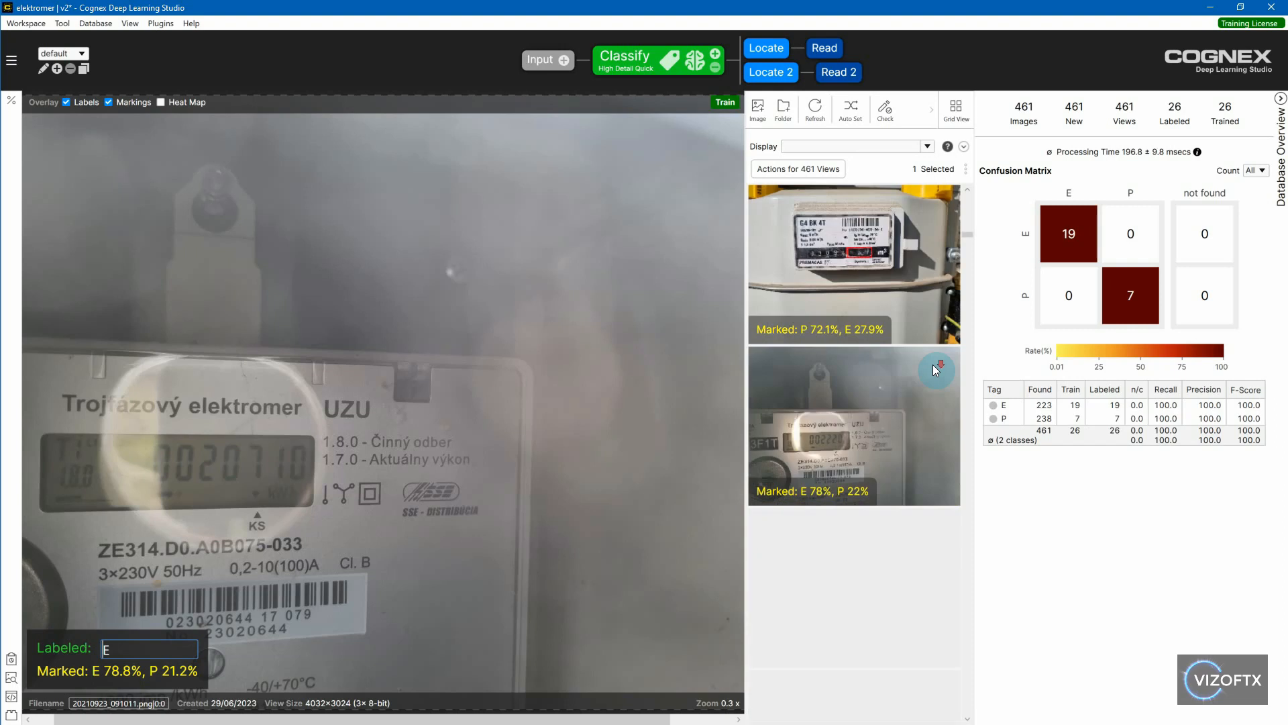
scroll(903, 312, "down", 2)
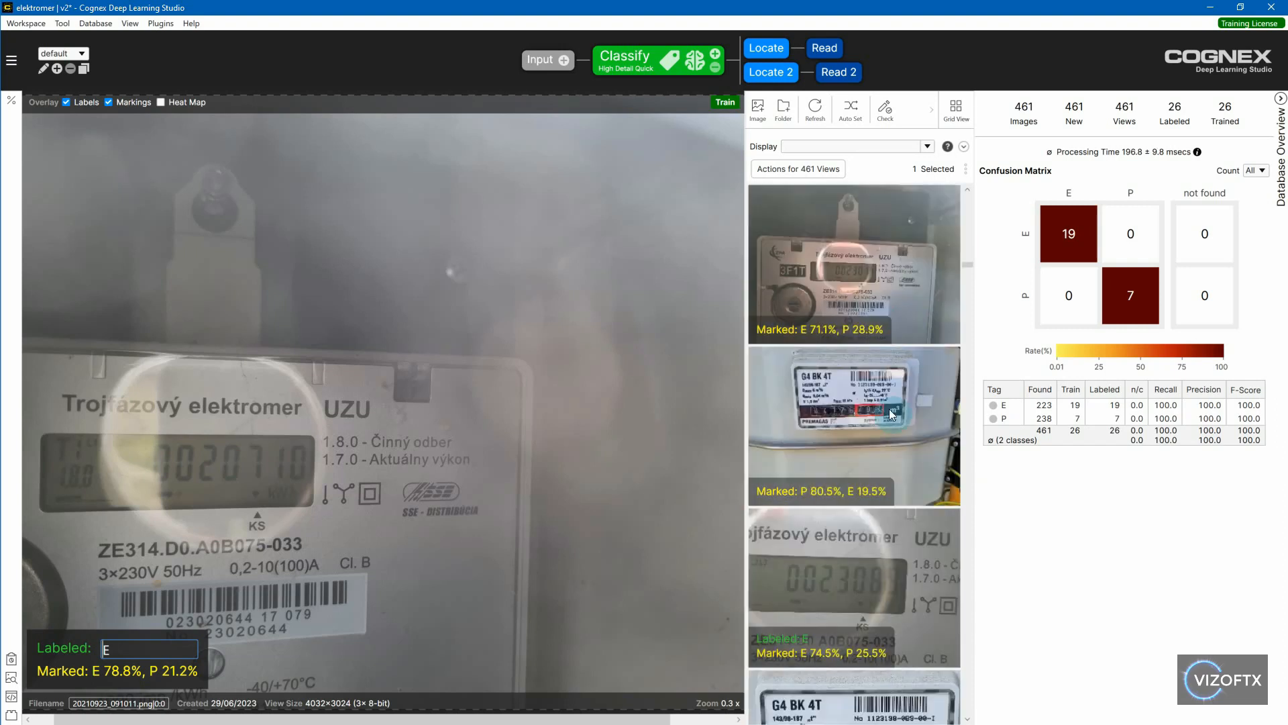
scroll(865, 342, "down", 1)
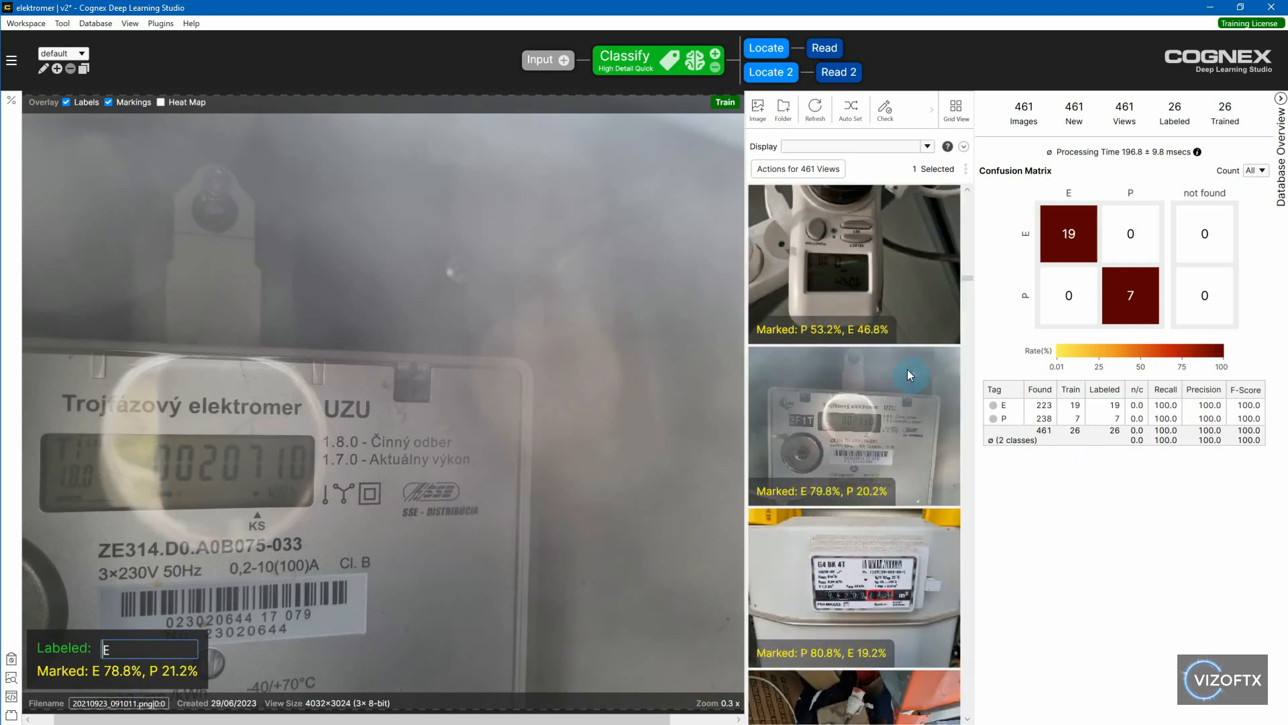
- Review the Locate tool's display-region markings across the meter images, viewing 20220926_211850.png and 20220926_171934.png
mouse_move(852, 275)
left_click(759, 49)
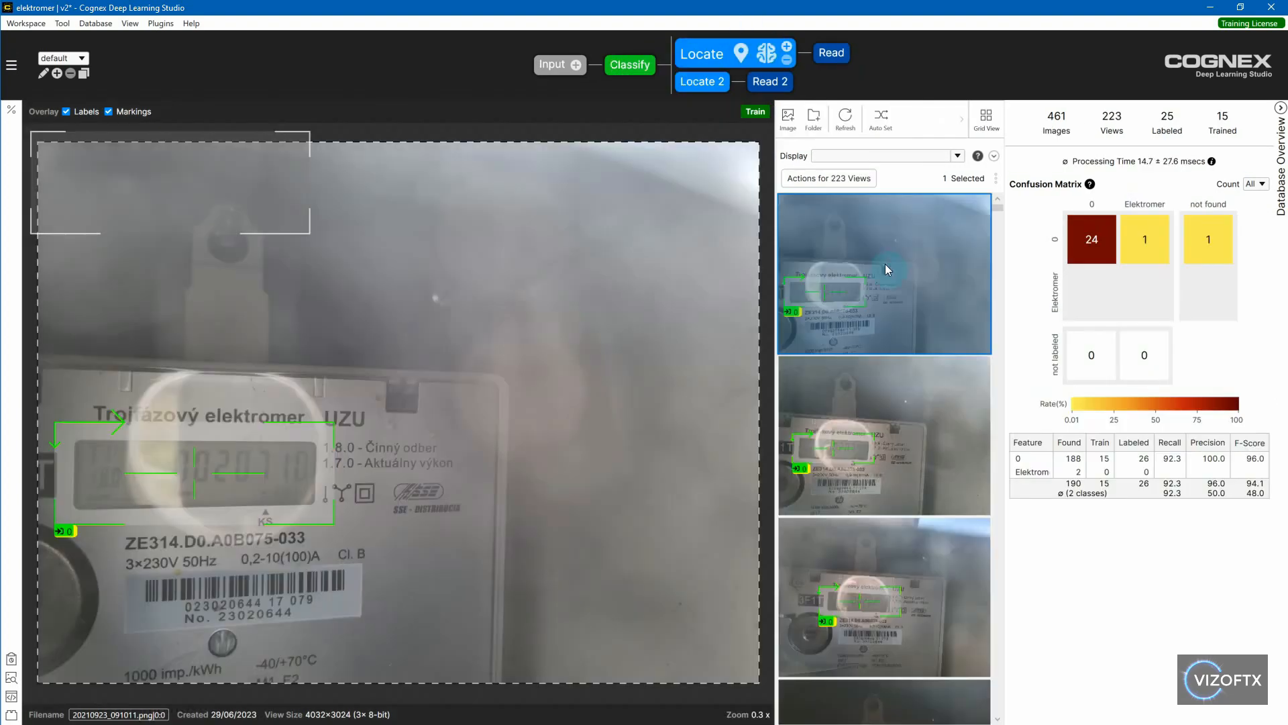
left_click(996, 320)
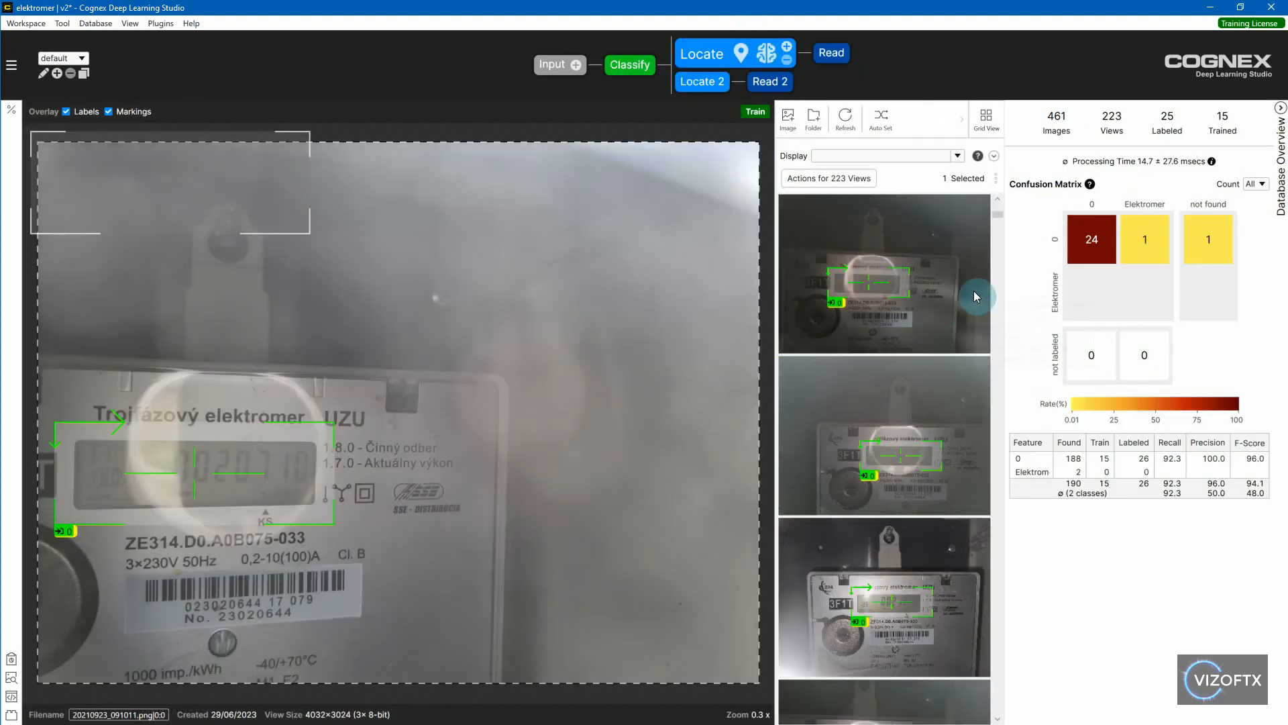
left_click_drag(999, 222, 1000, 226)
scroll(955, 286, "down", 3)
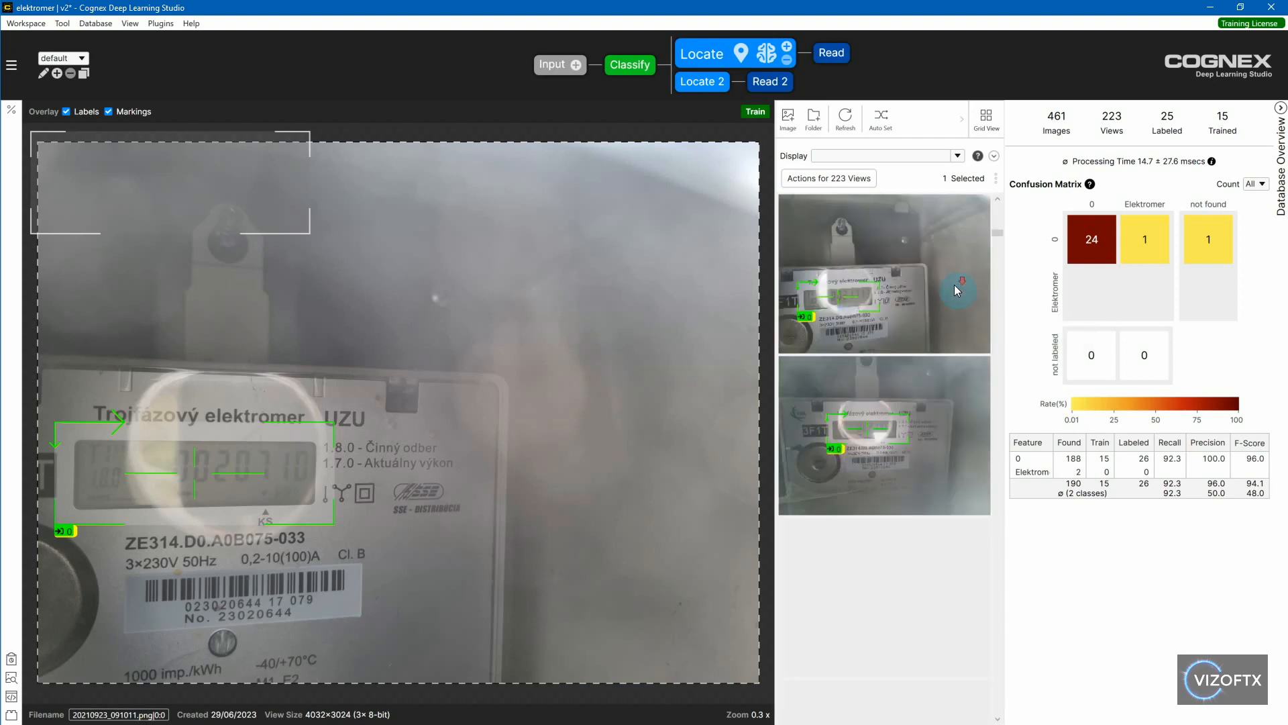
scroll(940, 289, "down", 4)
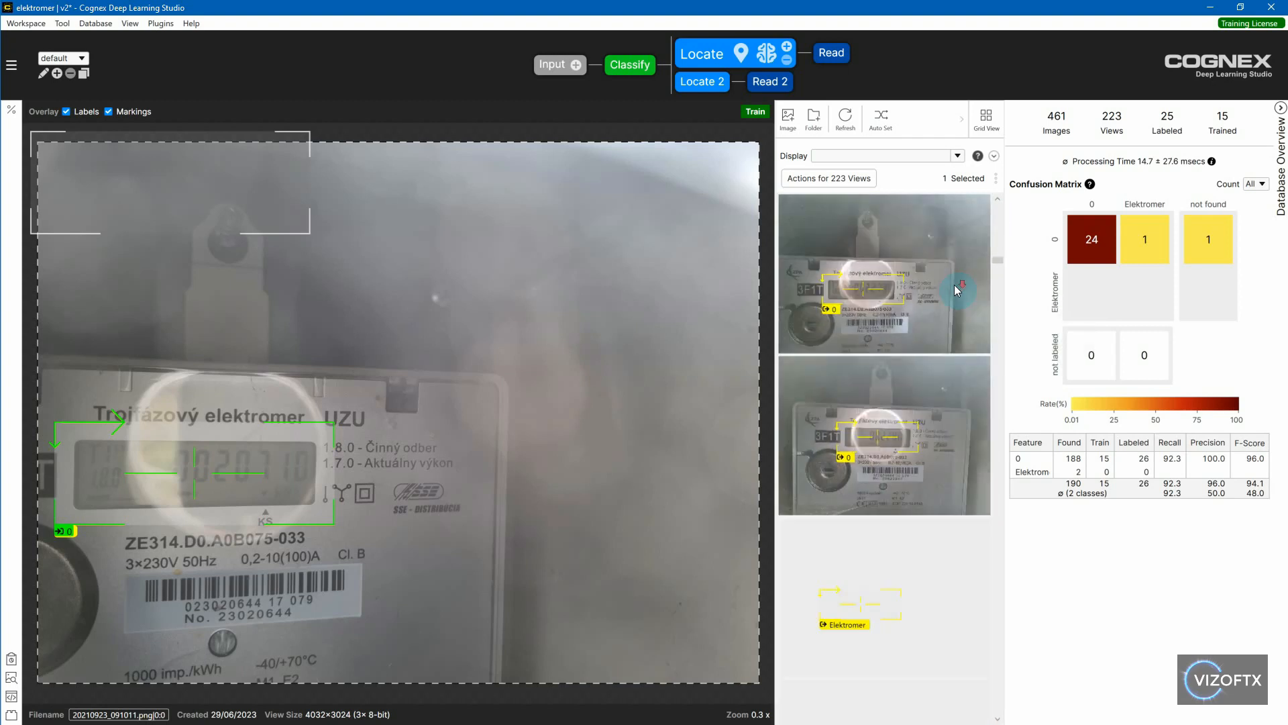
scroll(902, 295, "down", 3)
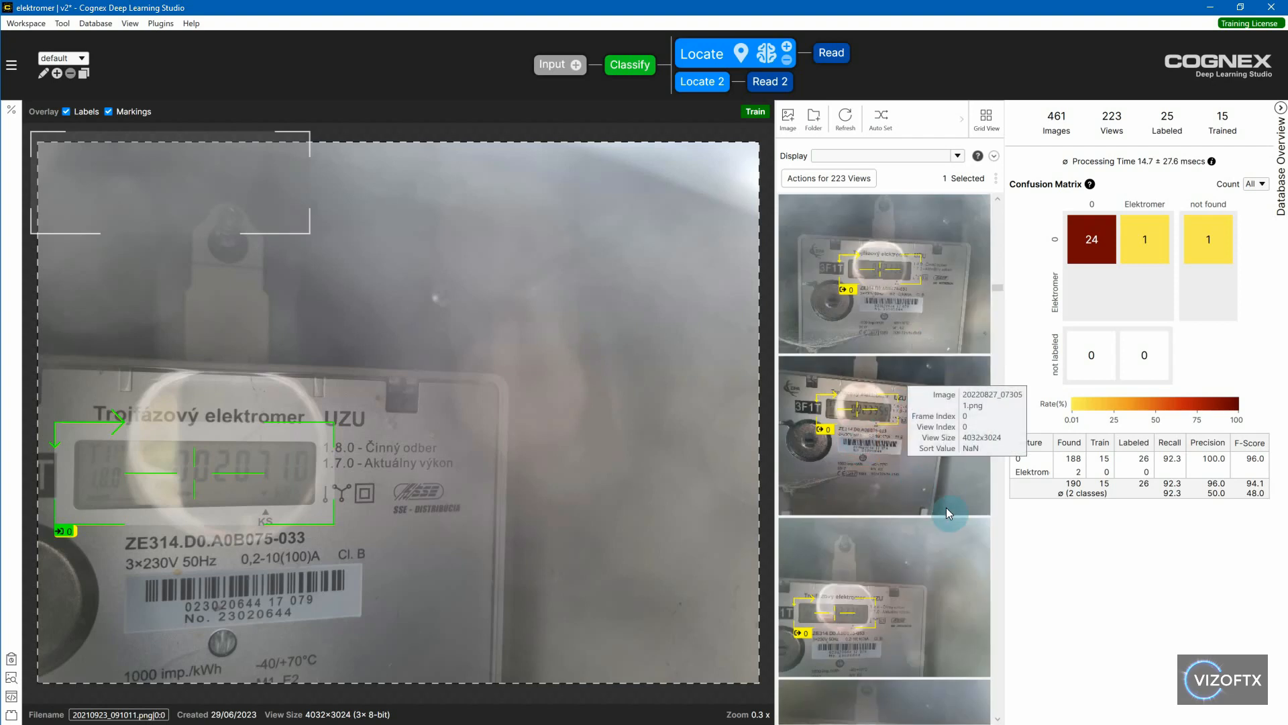
scroll(946, 508, "down", 1)
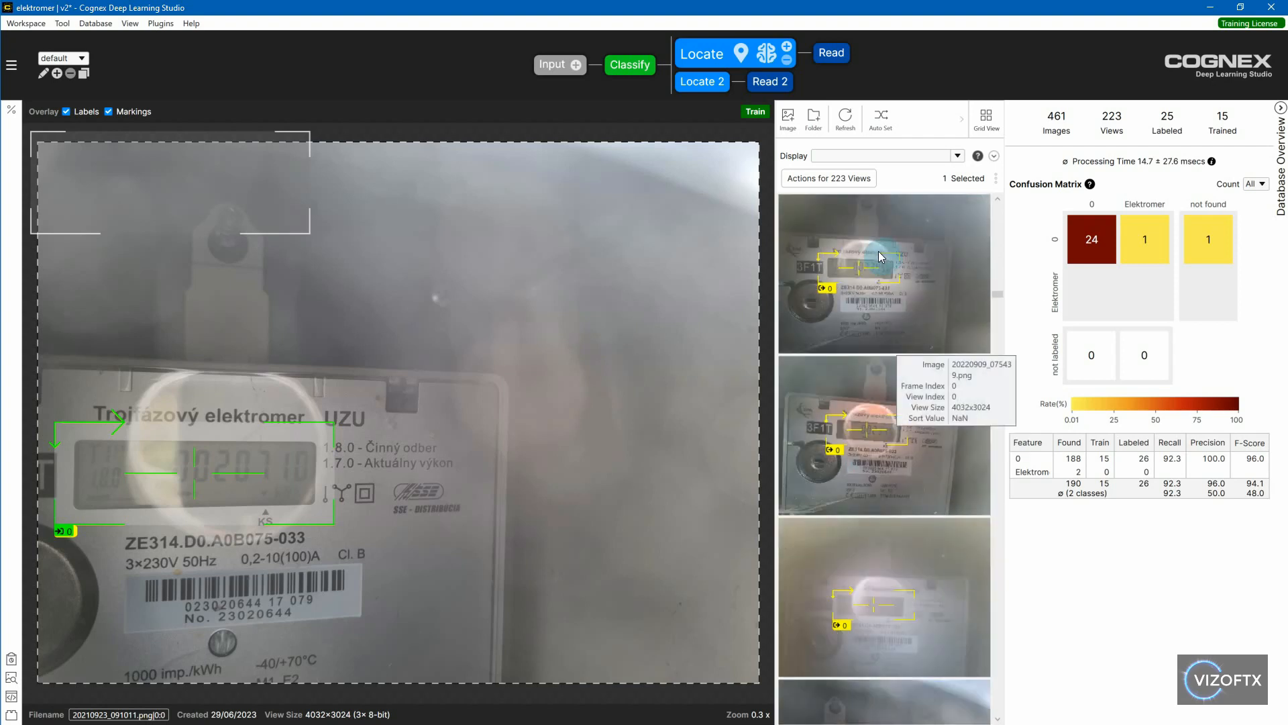
scroll(900, 383, "down", 3)
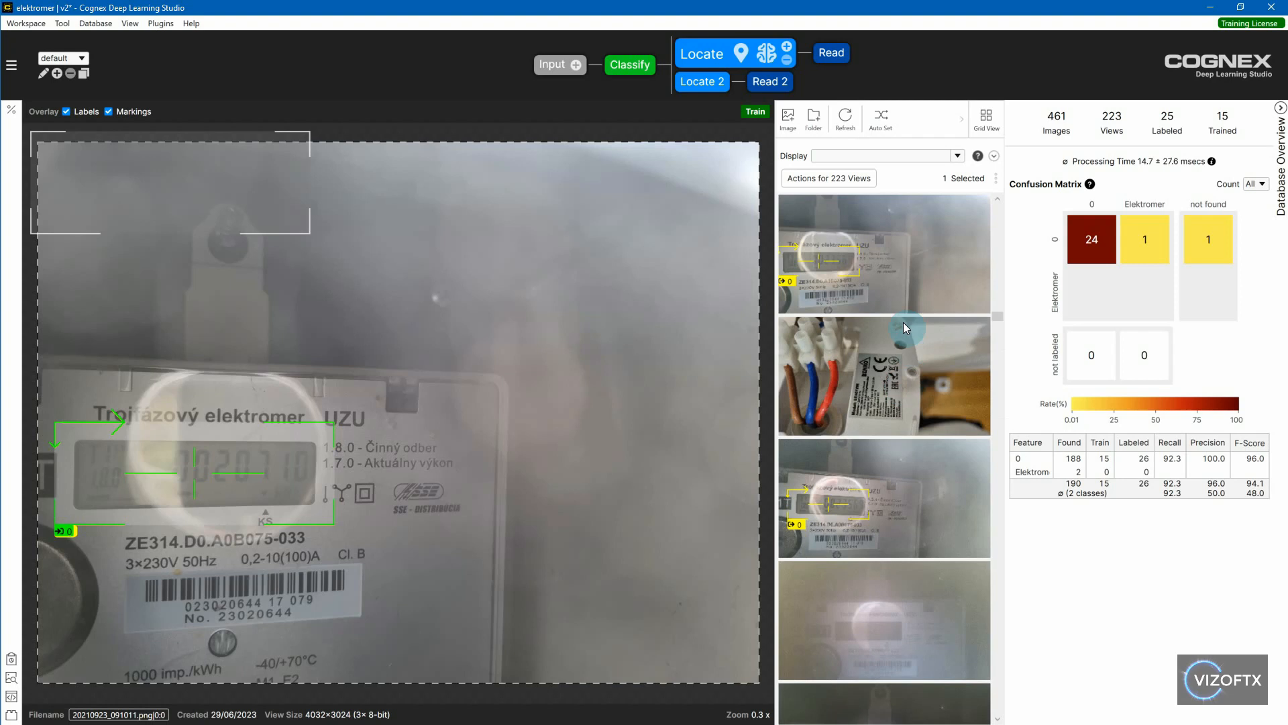
left_click(831, 381)
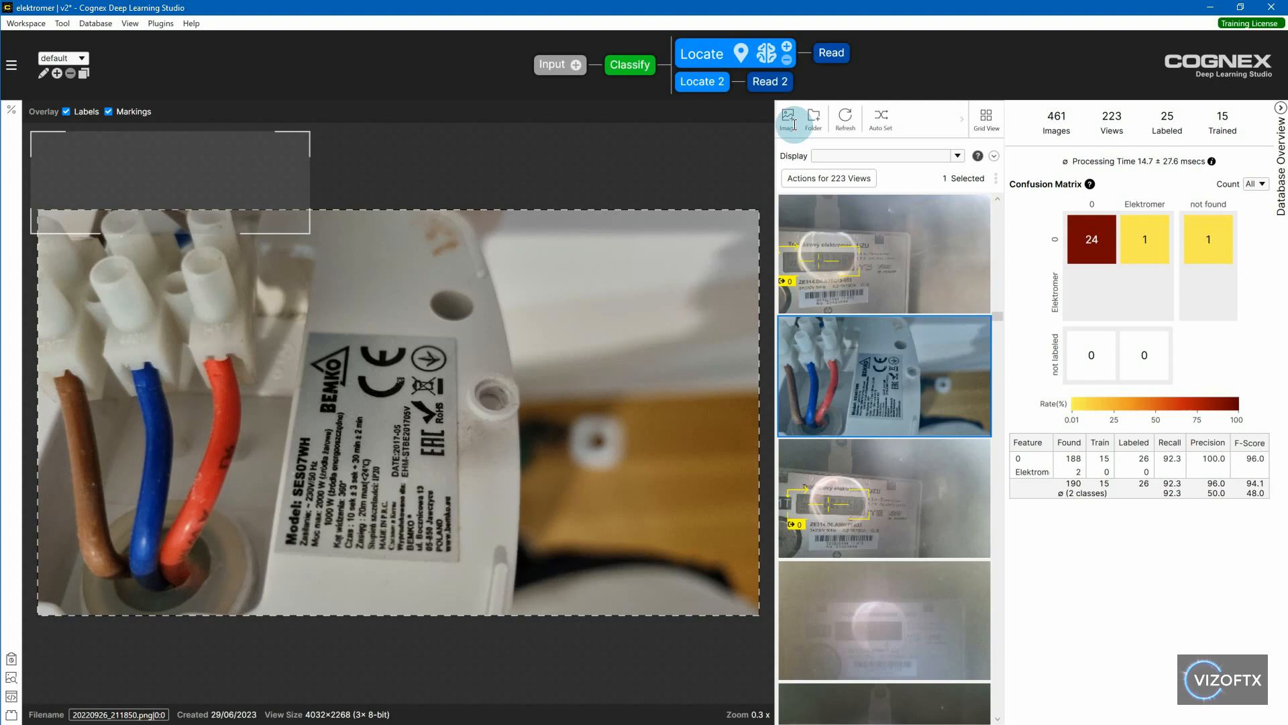
left_click(879, 236)
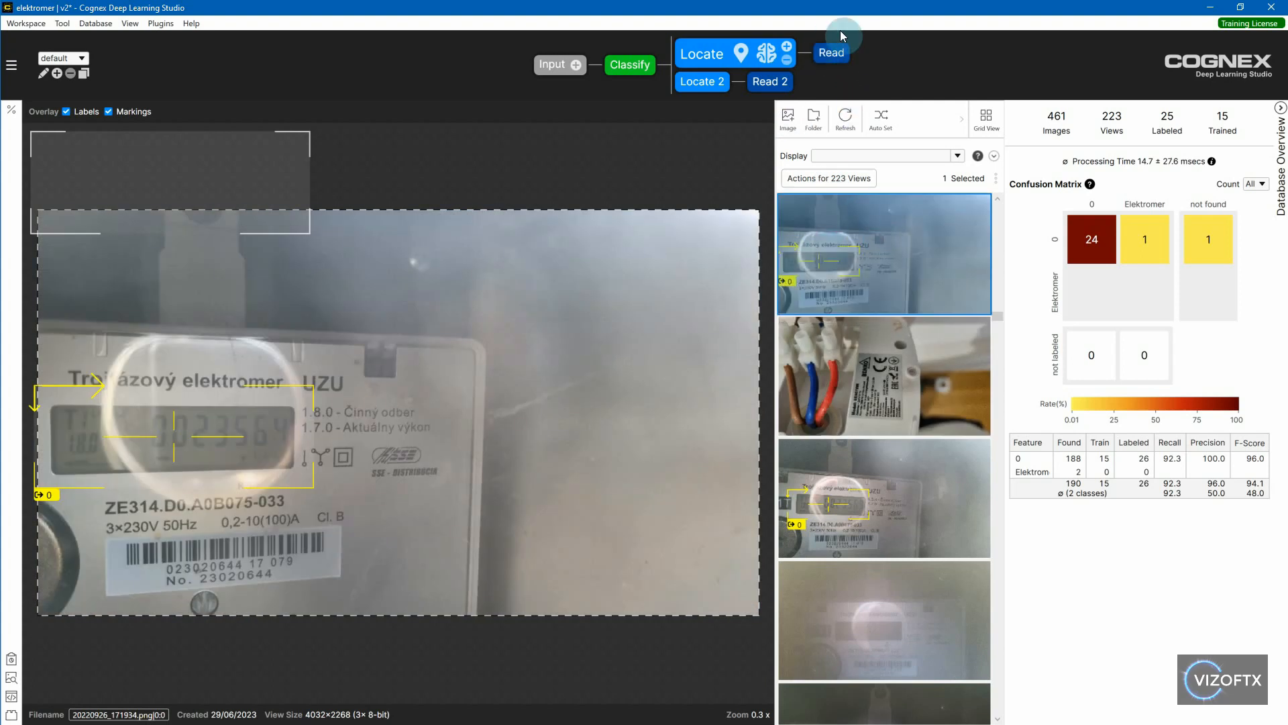
- Review the first Read tool's ElectromerVal results across the views and examine the partly obscured display in 20230221_080205.png
left_click(826, 53)
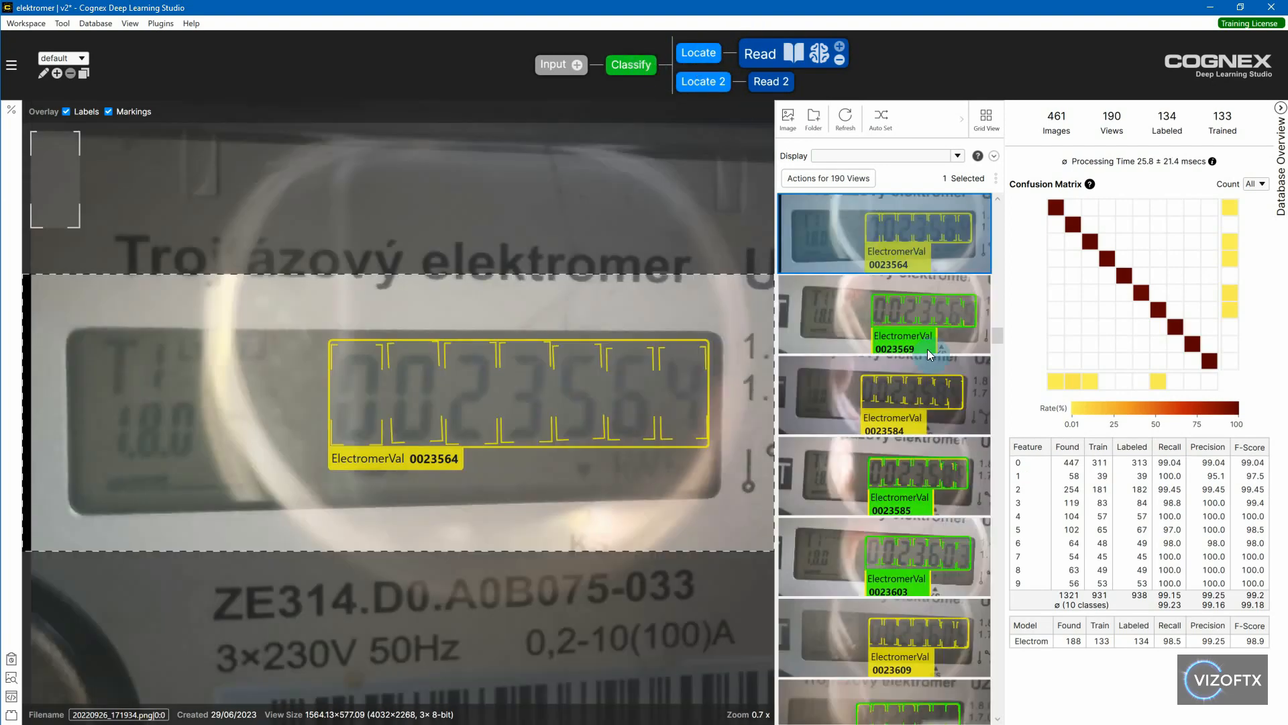
scroll(937, 316, "down", 5)
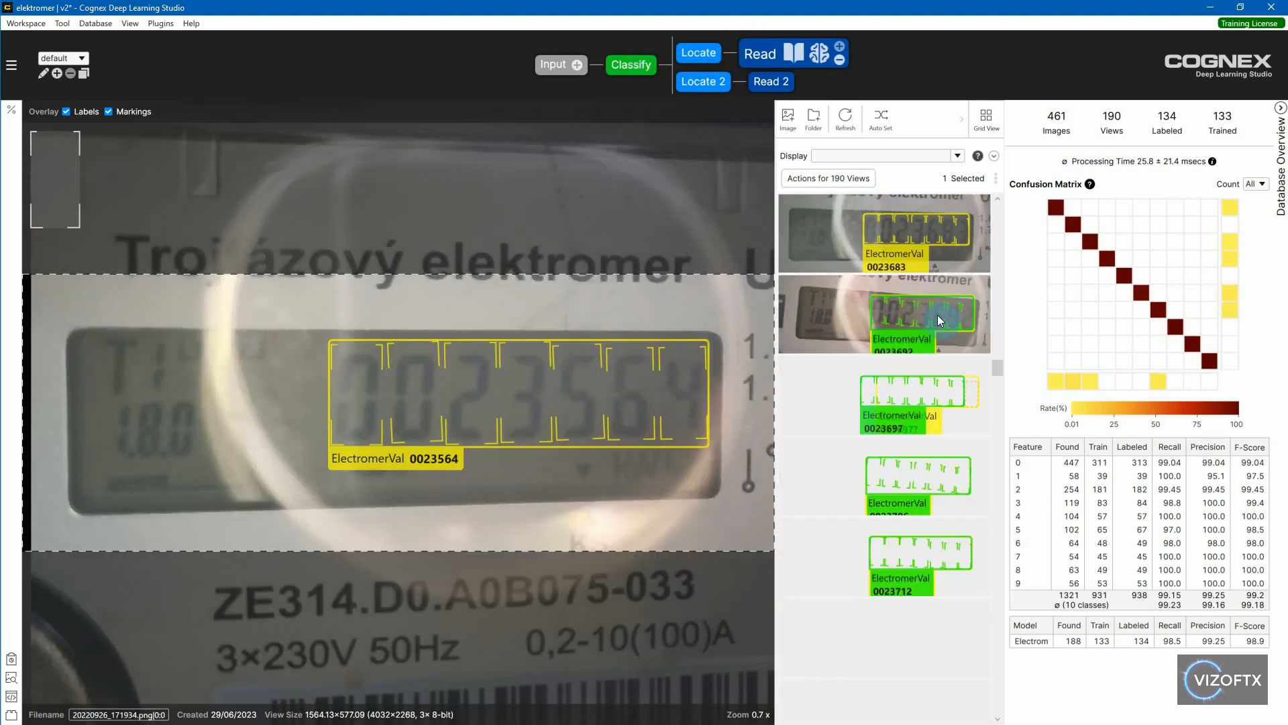
scroll(953, 376, "down", 3)
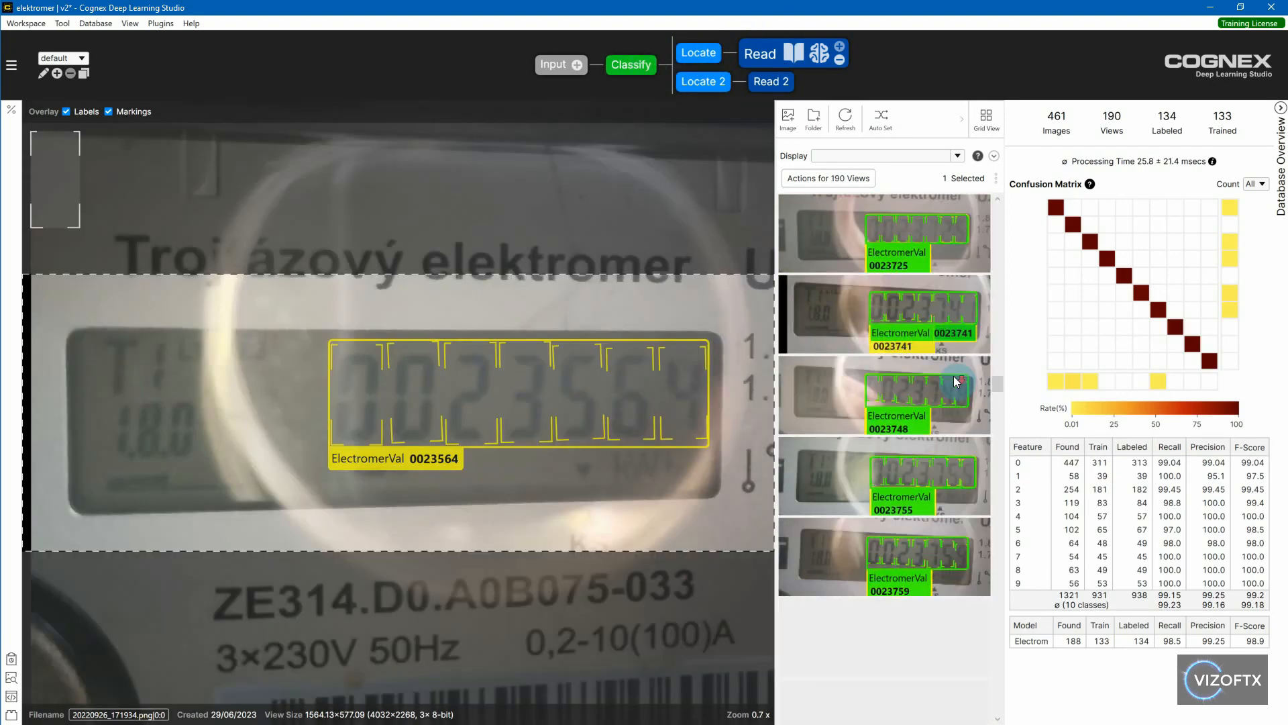
scroll(953, 376, "down", 10)
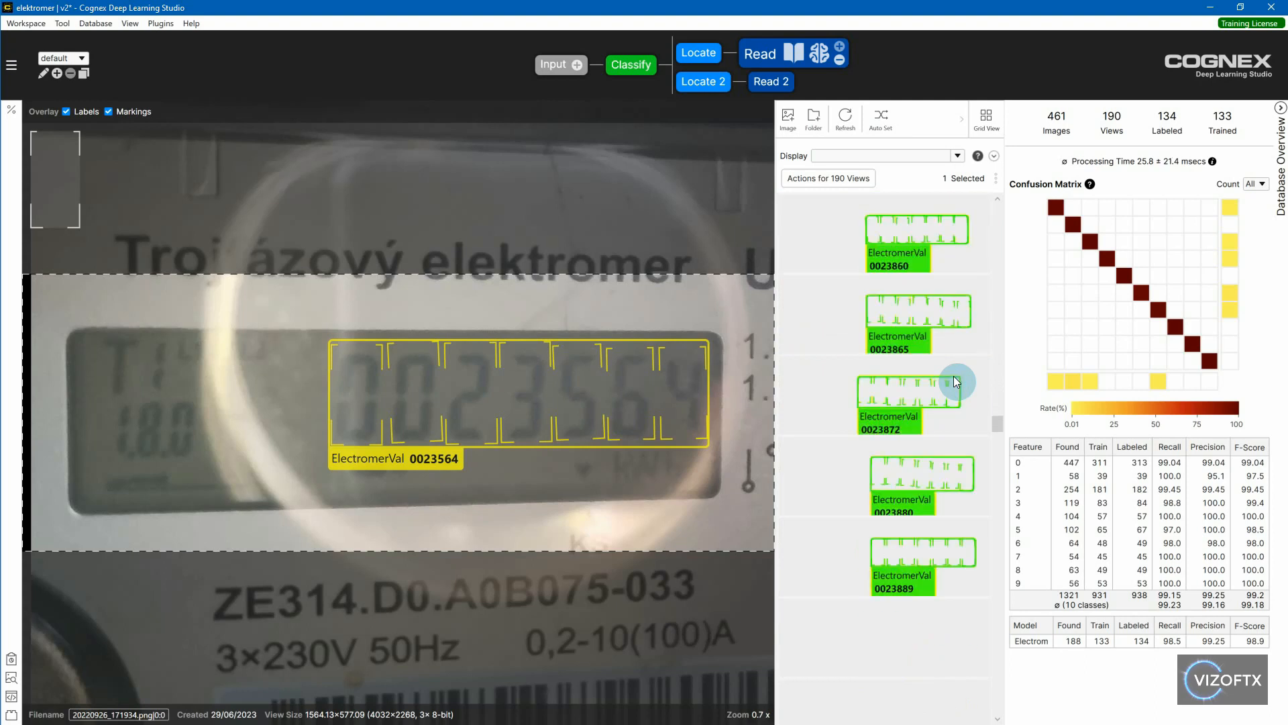
scroll(953, 375, "down", 15)
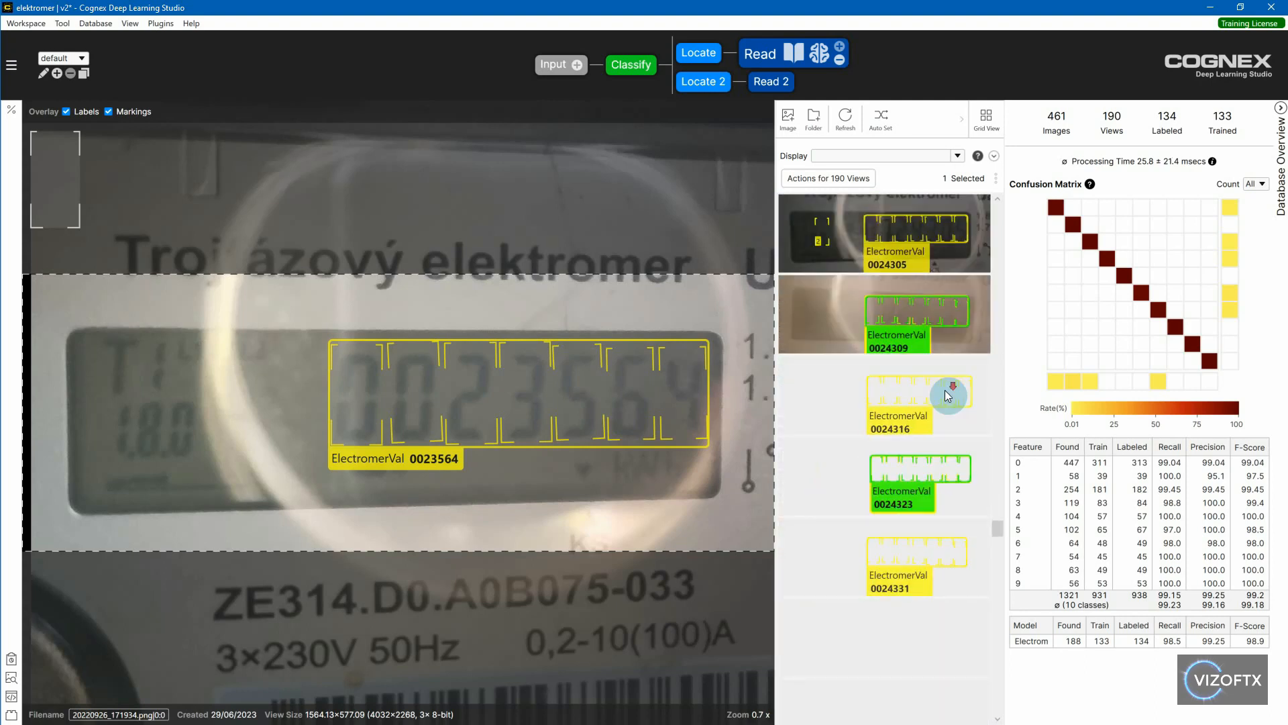
scroll(945, 392, "down", 5)
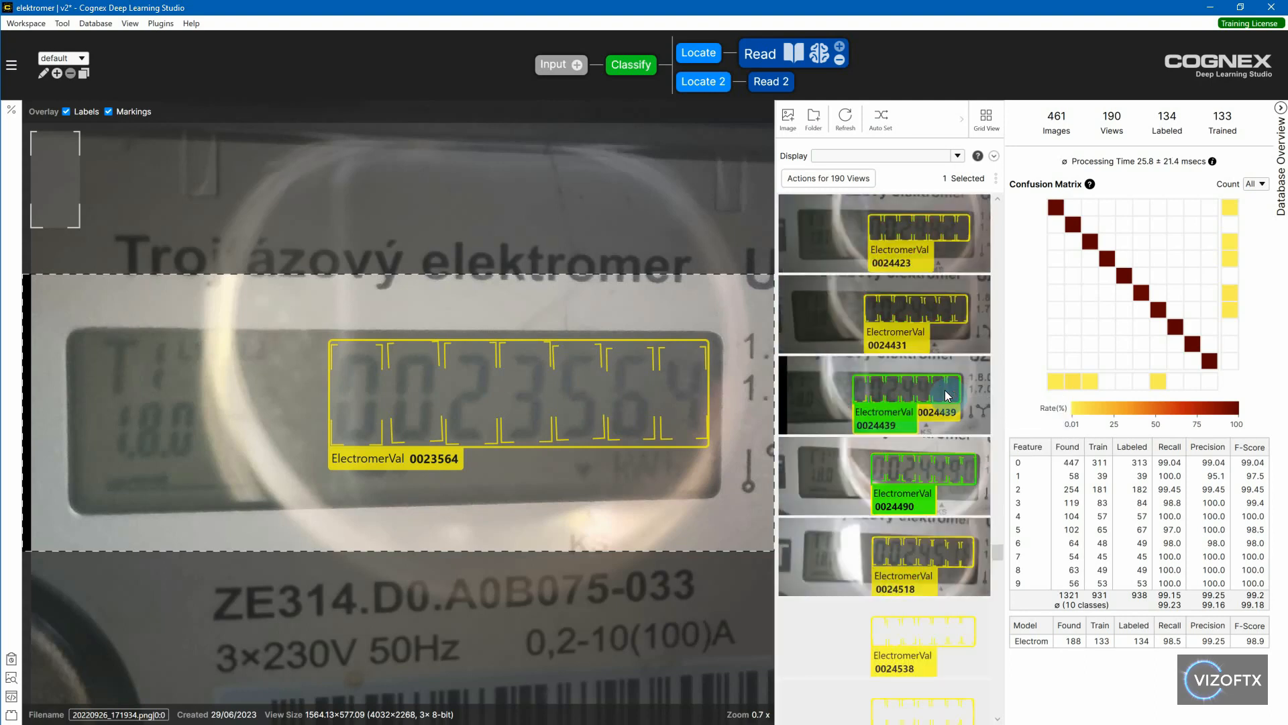
scroll(945, 389, "down", 5)
left_click(964, 473)
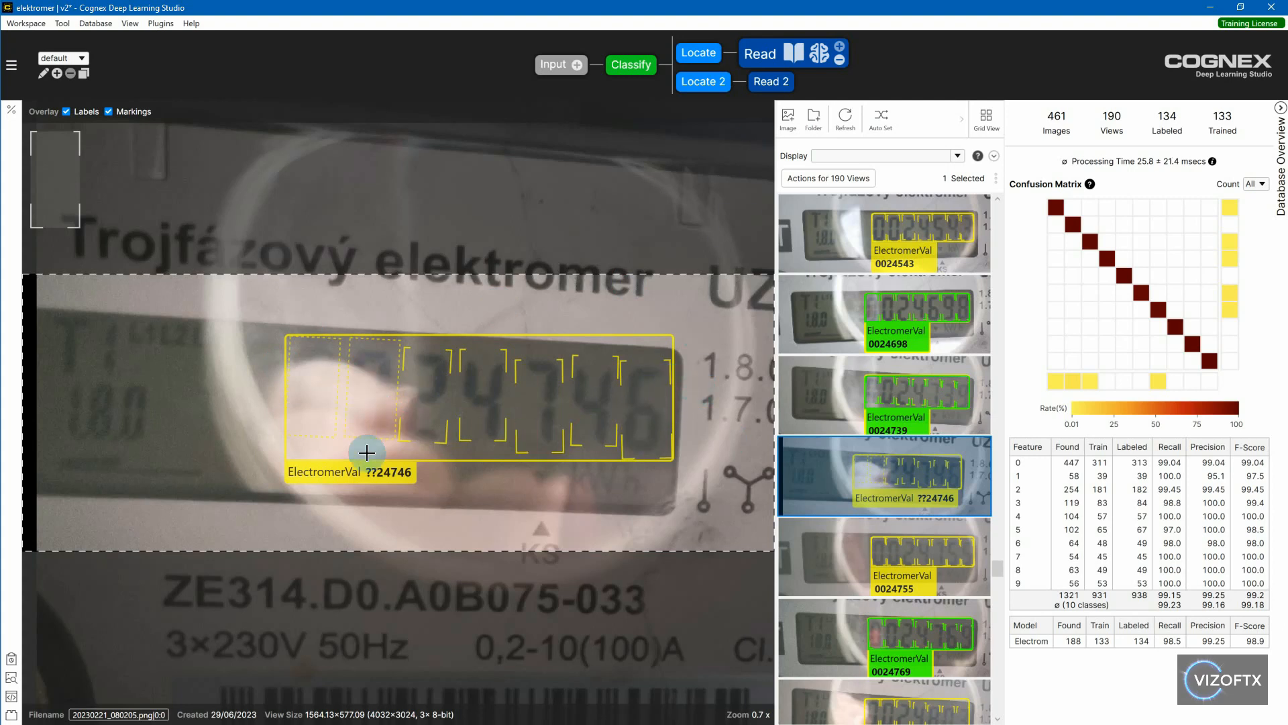
mouse_move(387, 475)
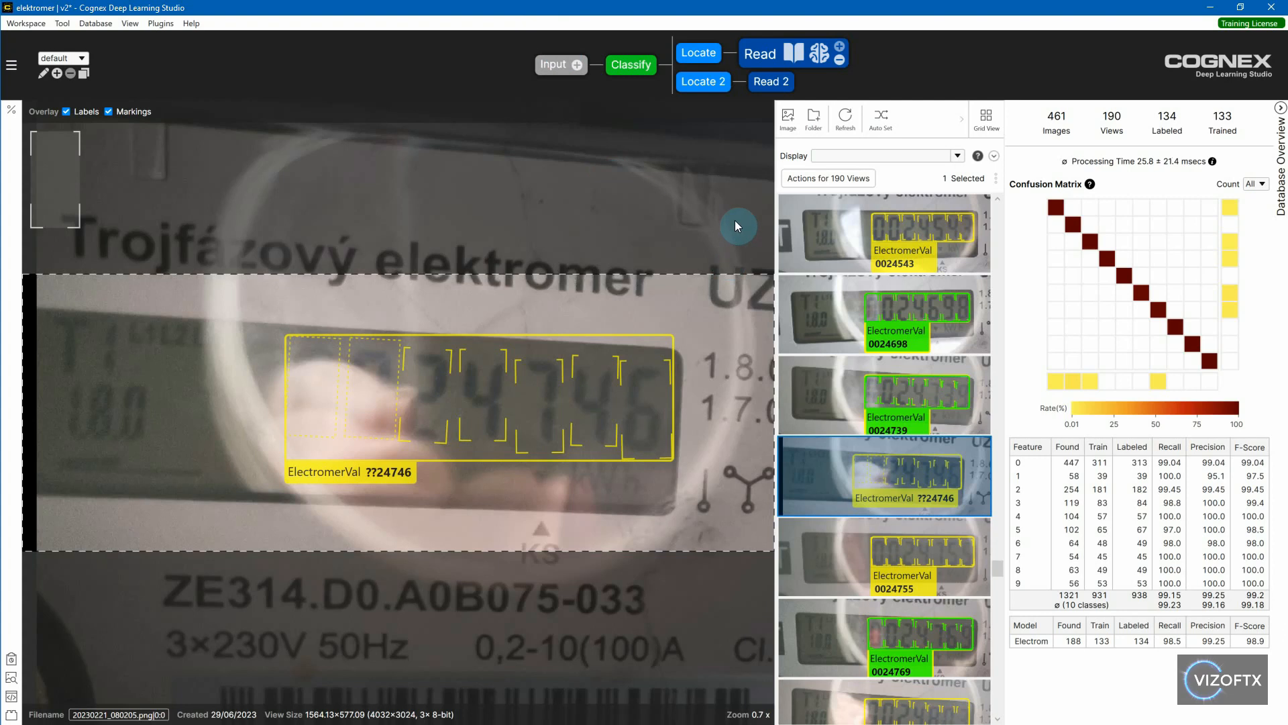
- Check the further ElectromerVal readings in the views following 20230221_080205.png
scroll(944, 425, "down", 5)
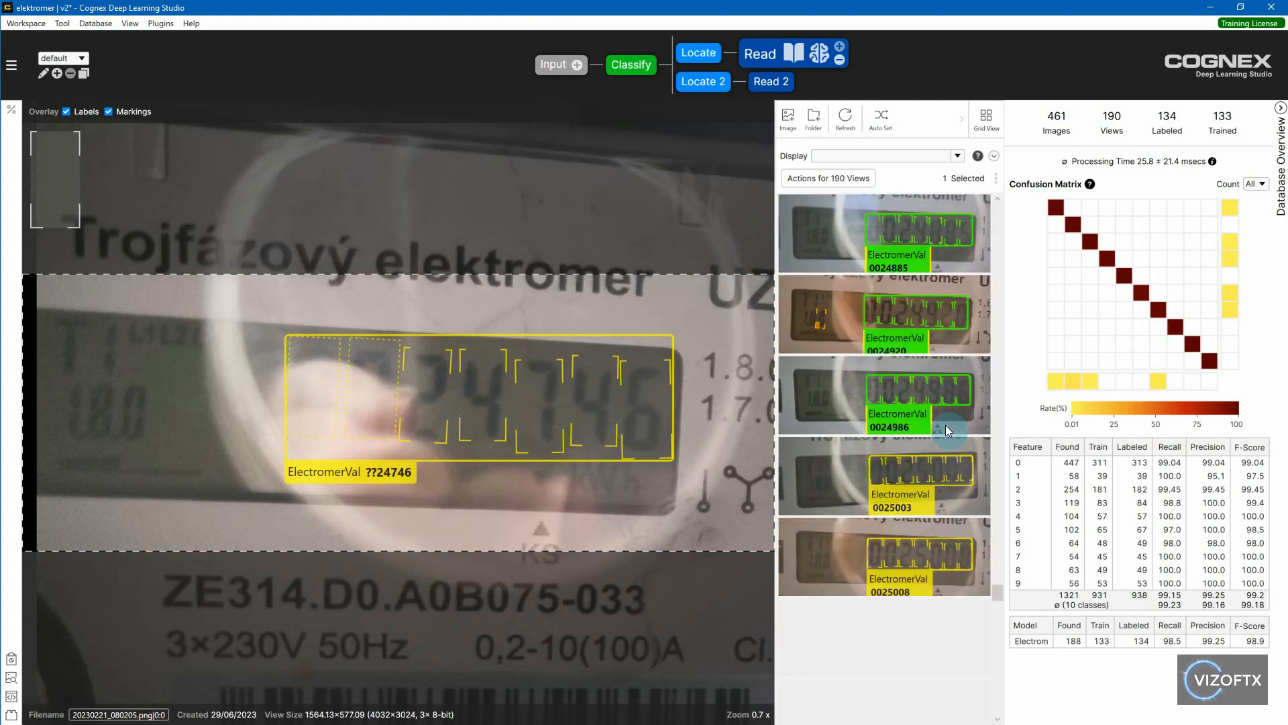
scroll(945, 424, "down", 3)
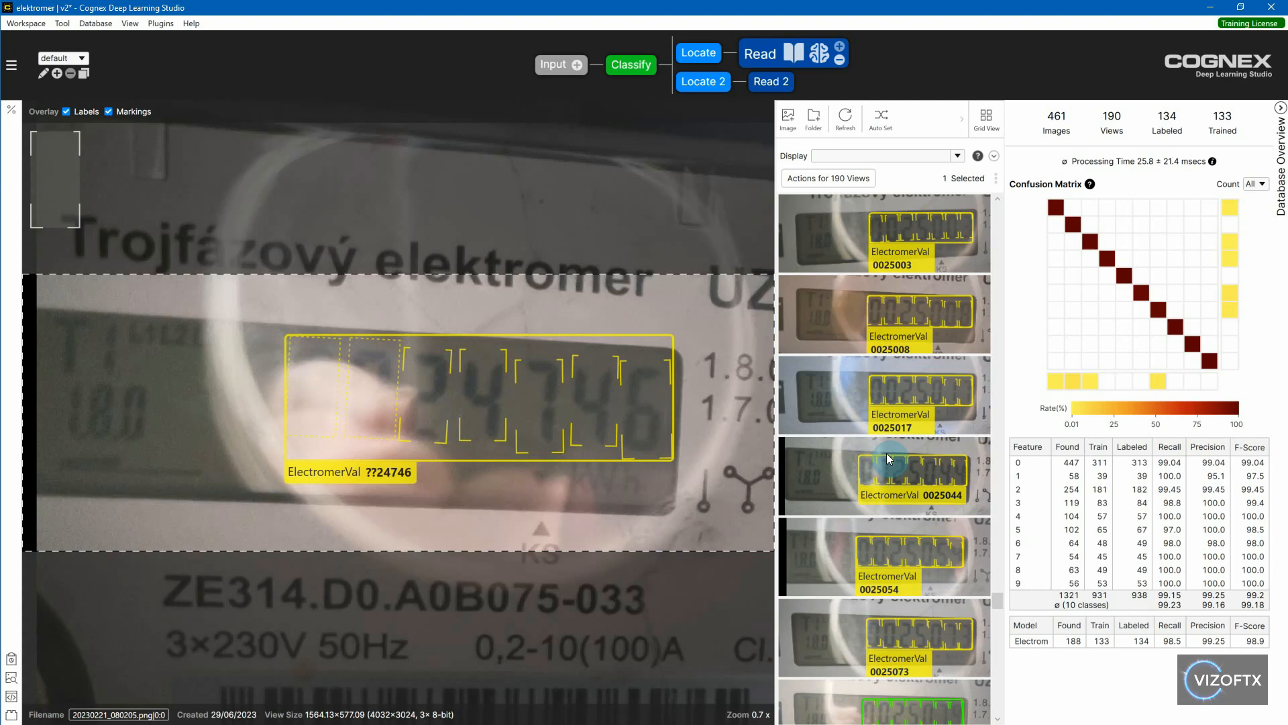
scroll(920, 463, "down", 10)
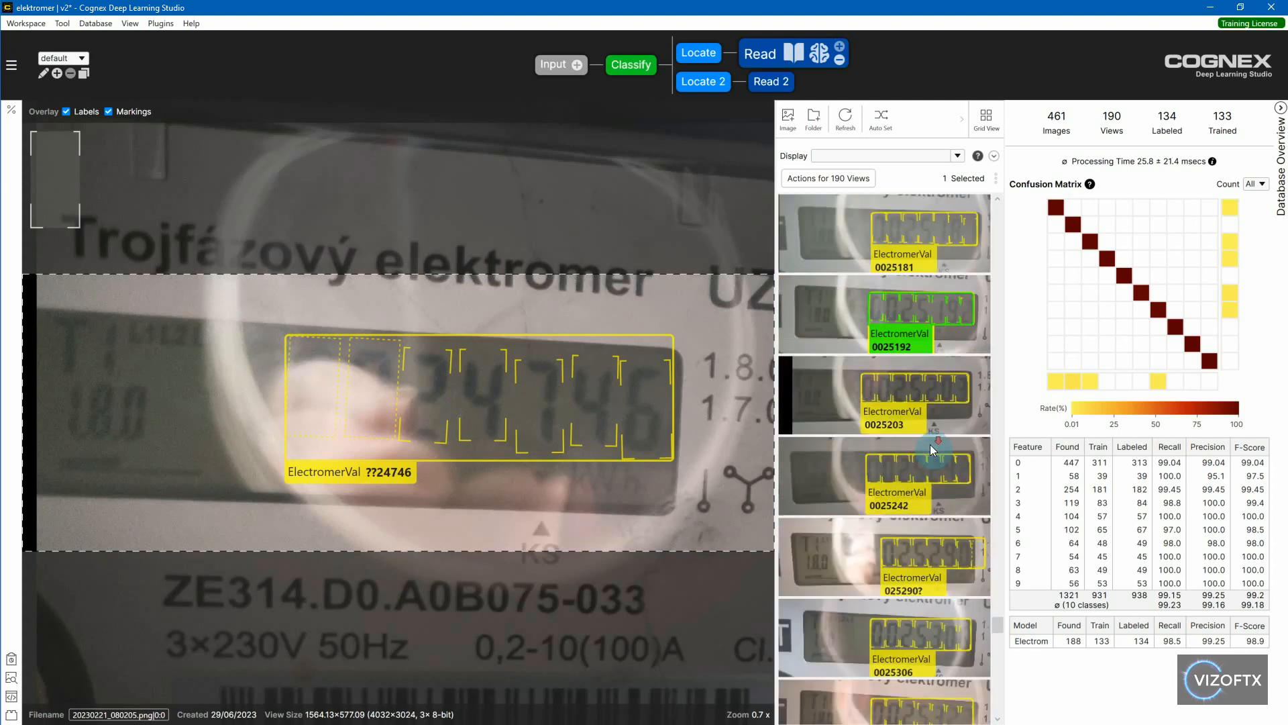
scroll(930, 444, "down", 10)
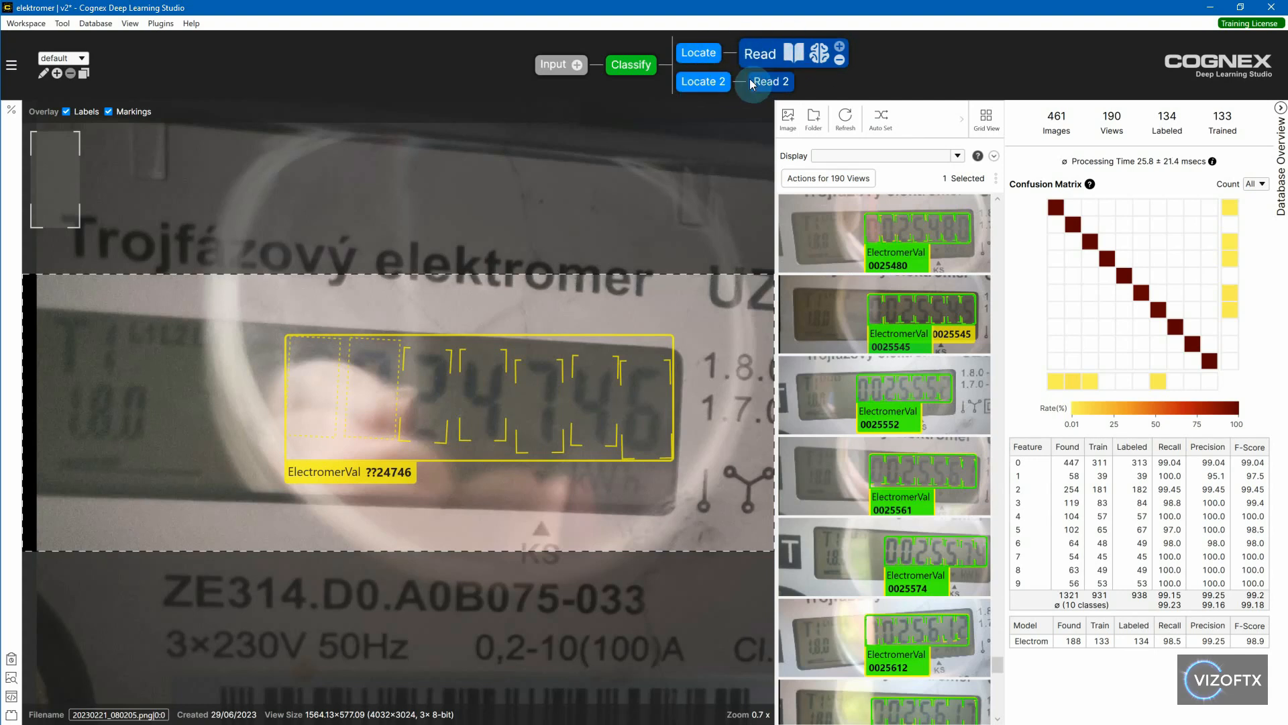
- Switch to the EnergyMetersReadings project in Cognex Designer and locate its LocalRuntime deep learning device and main image-processing task
left_click(26, 22)
left_click(104, 189)
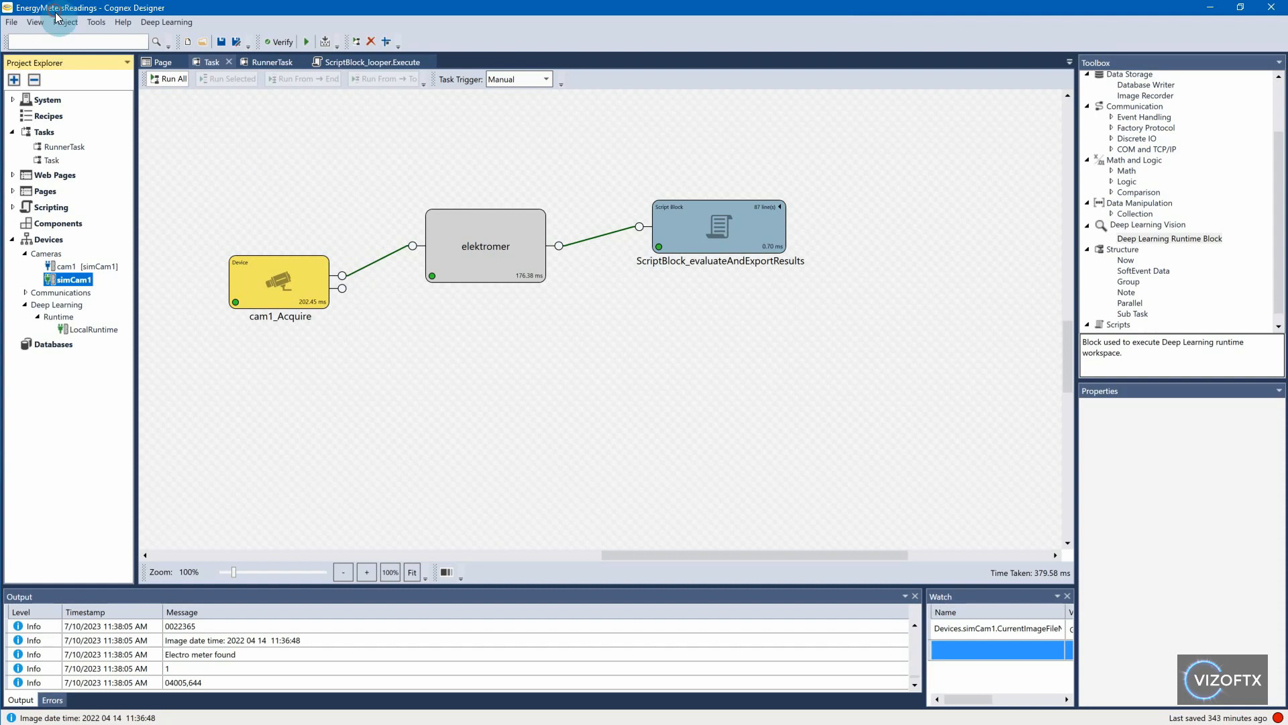
left_click(78, 329)
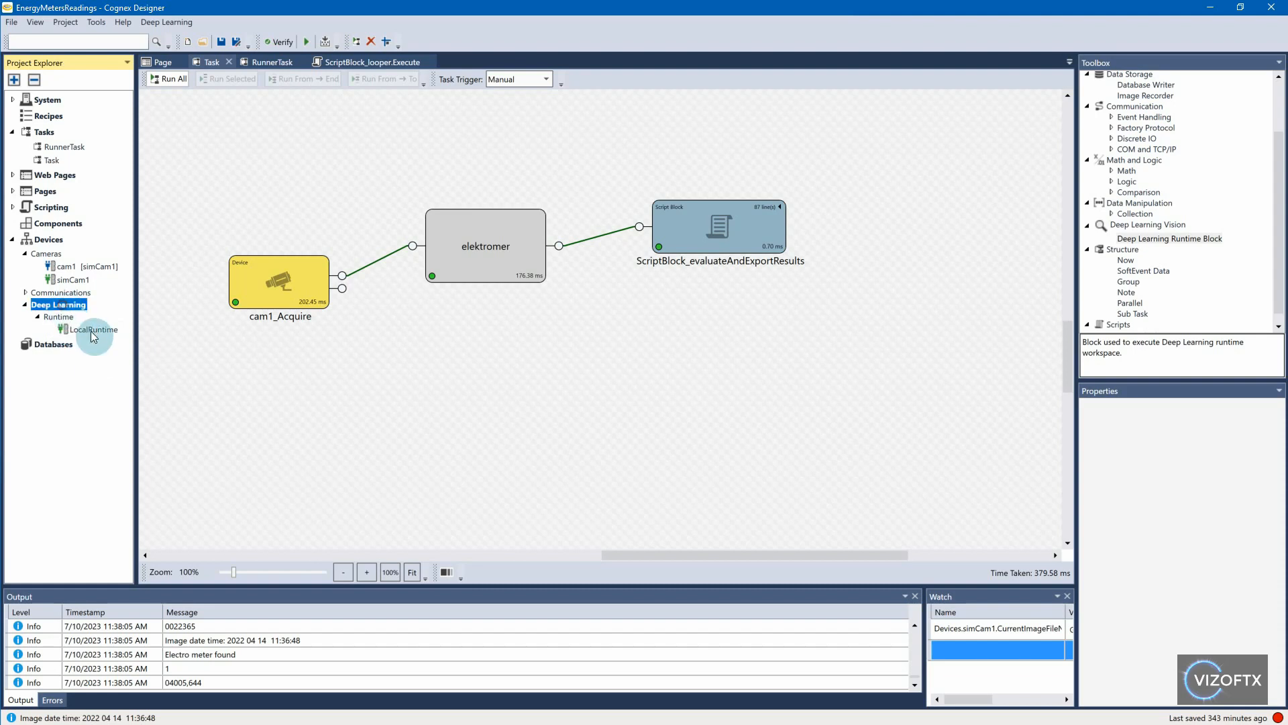
left_click(51, 161)
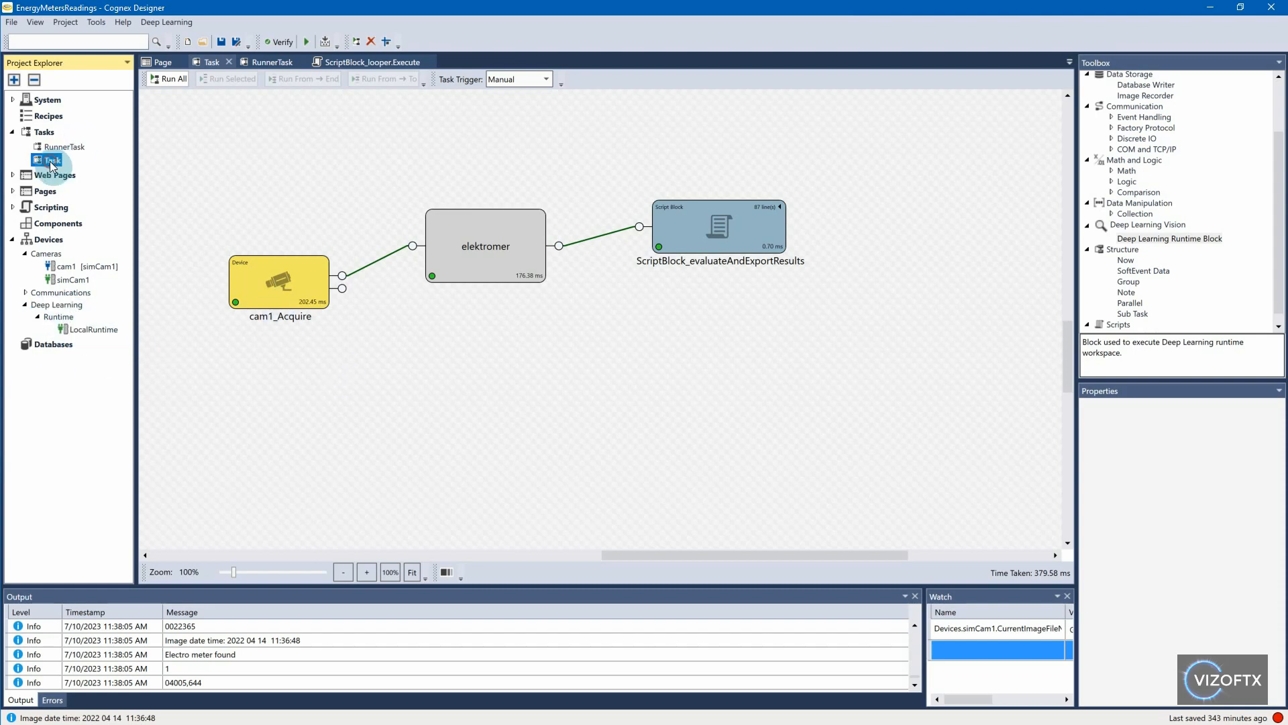
- Inspect the cam1_Acquire block and check simCam1's image source selection, leaving the source unchanged
left_click(250, 275)
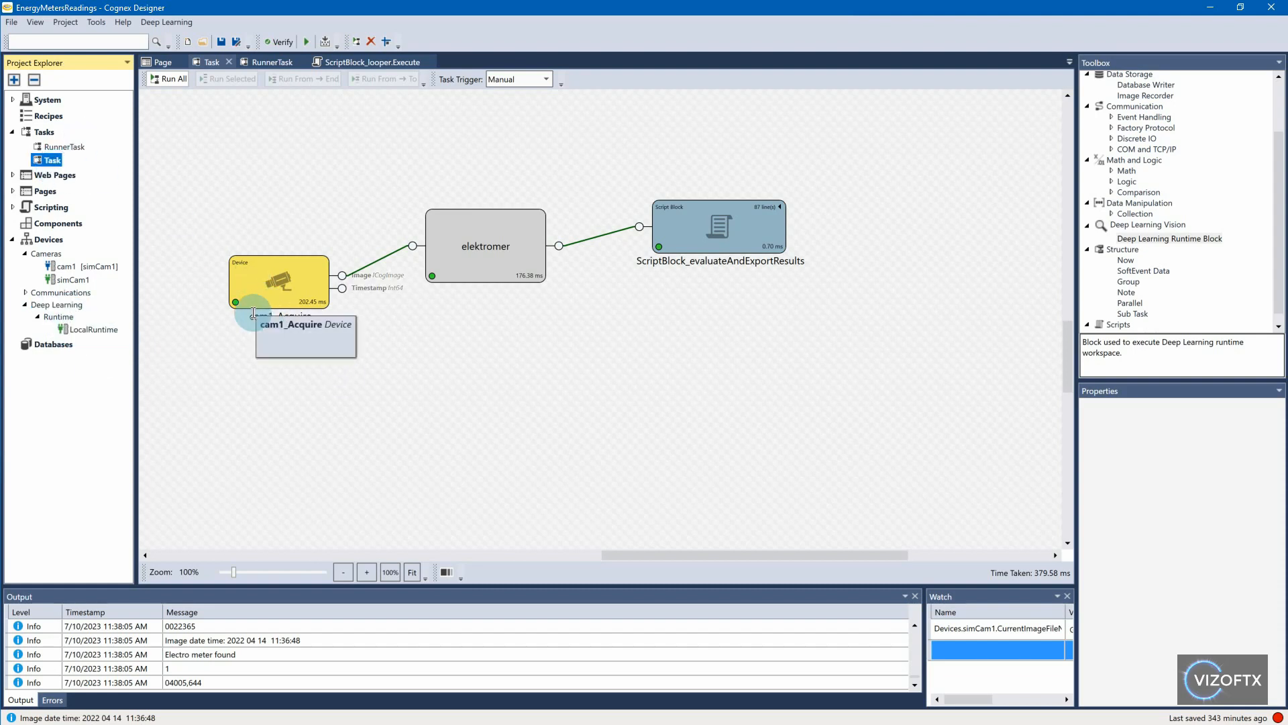
left_click(277, 296)
left_click(343, 289)
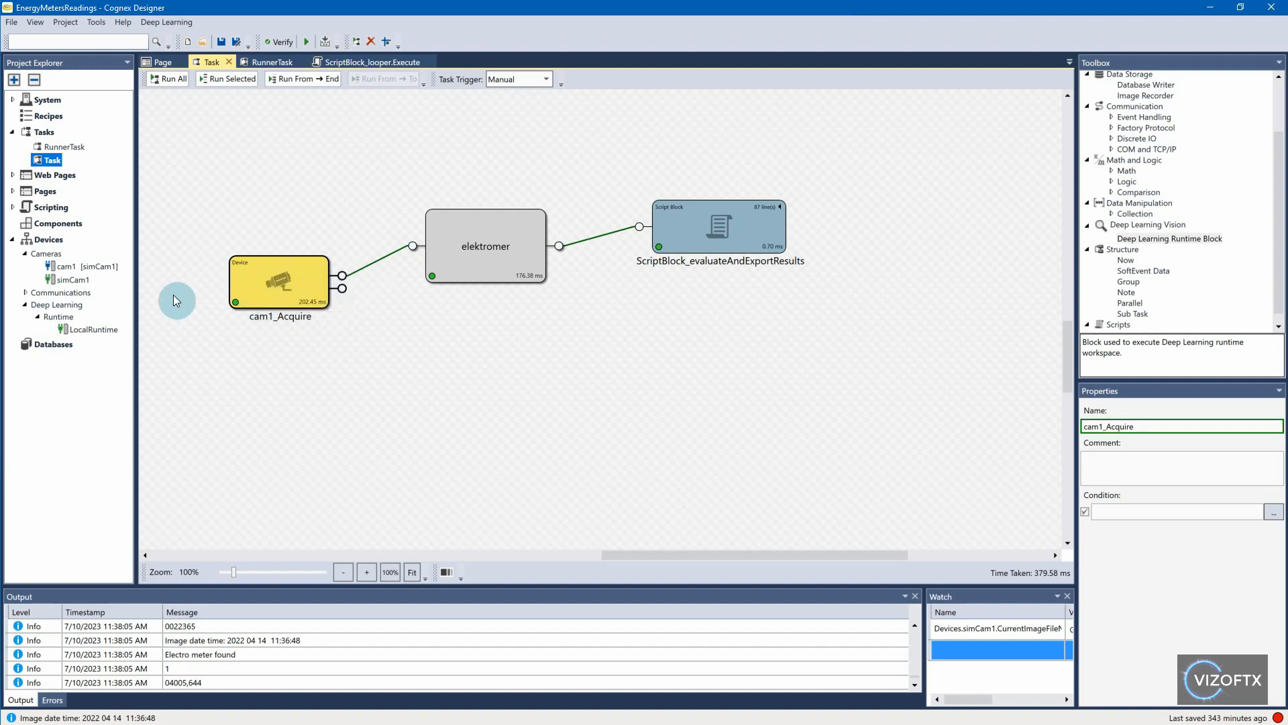
double_click(100, 281)
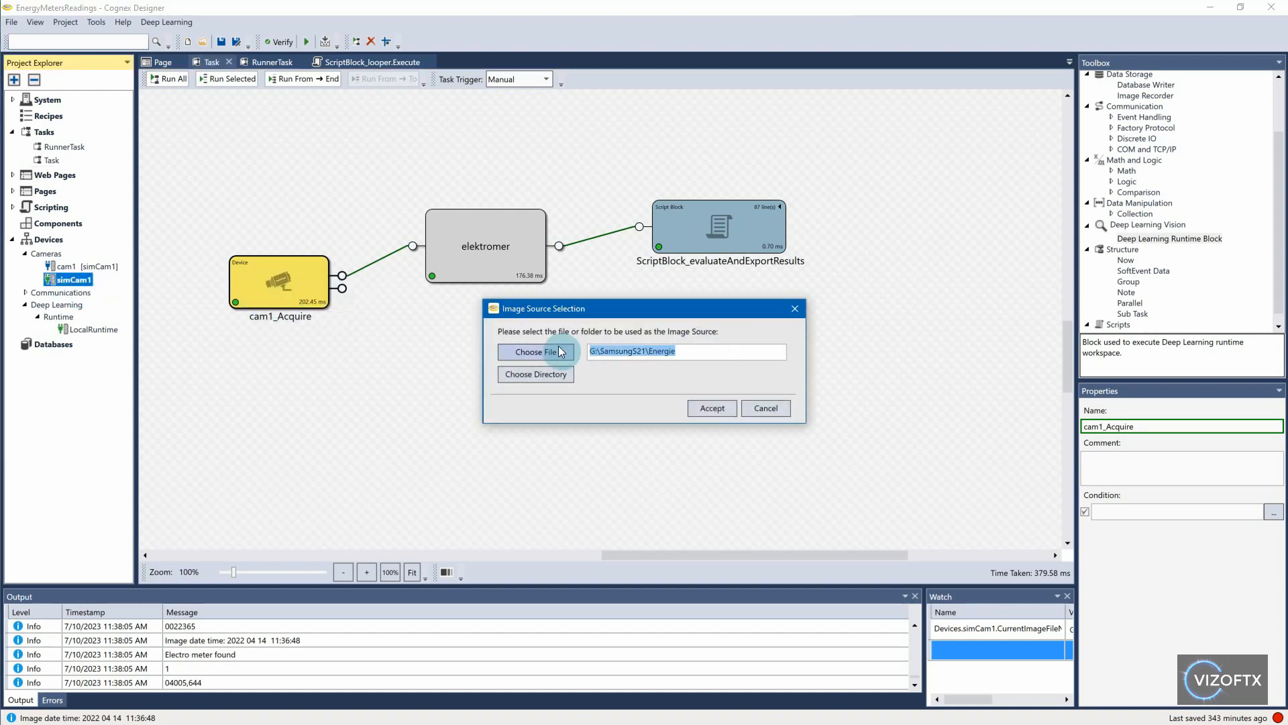
left_click(753, 406)
- Examine the elektromer deep learning block and the ScriptBlock_evaluateAndExportResults block in the task's processing chain
left_click(470, 258)
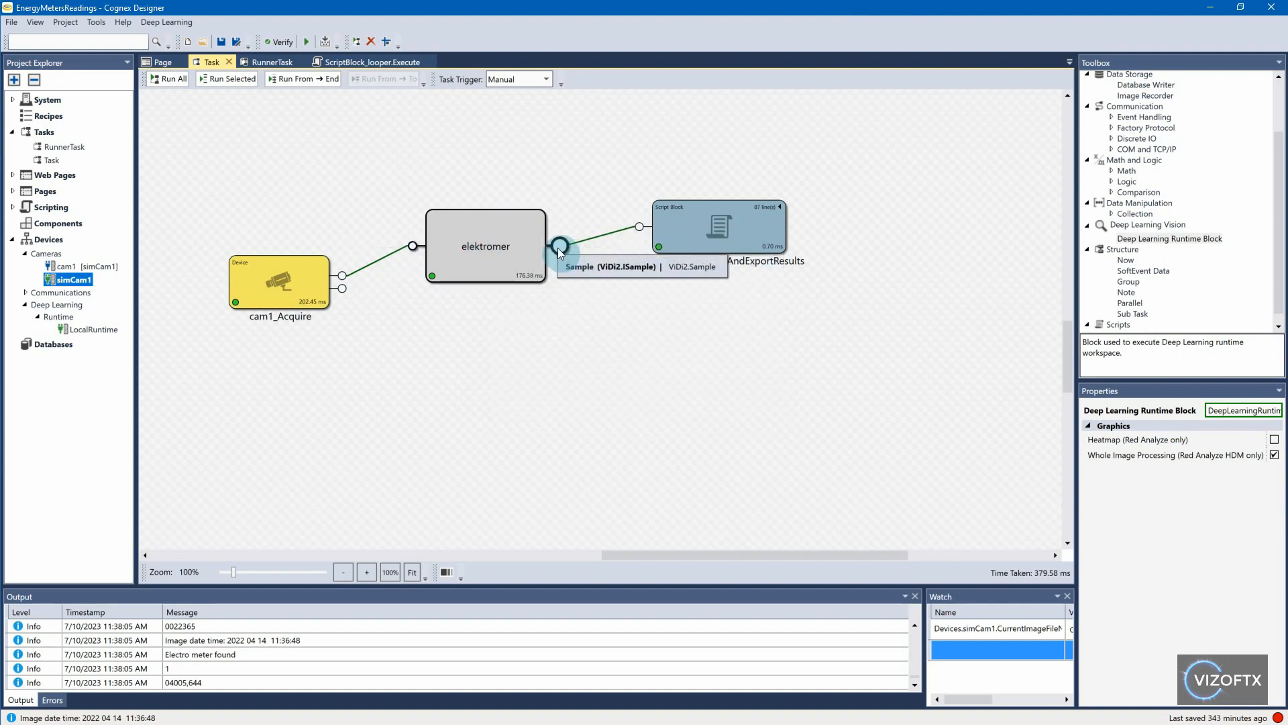
left_click(717, 230)
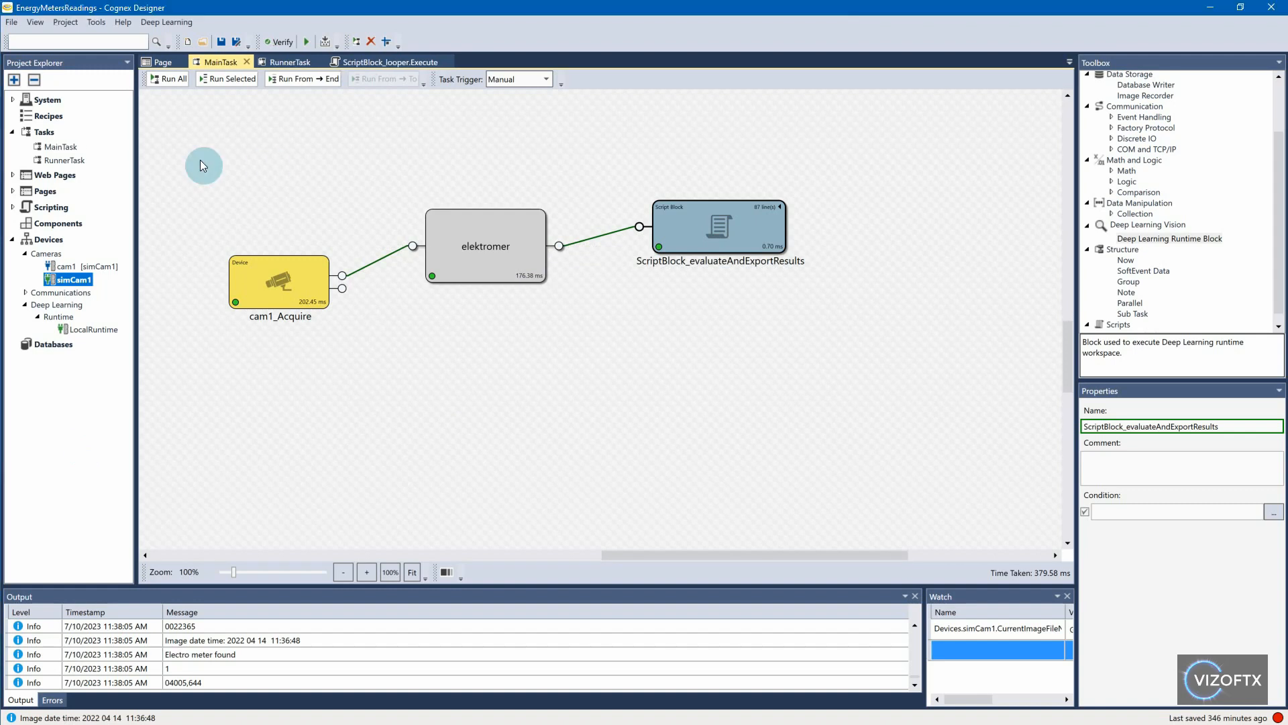
left_click(275, 277)
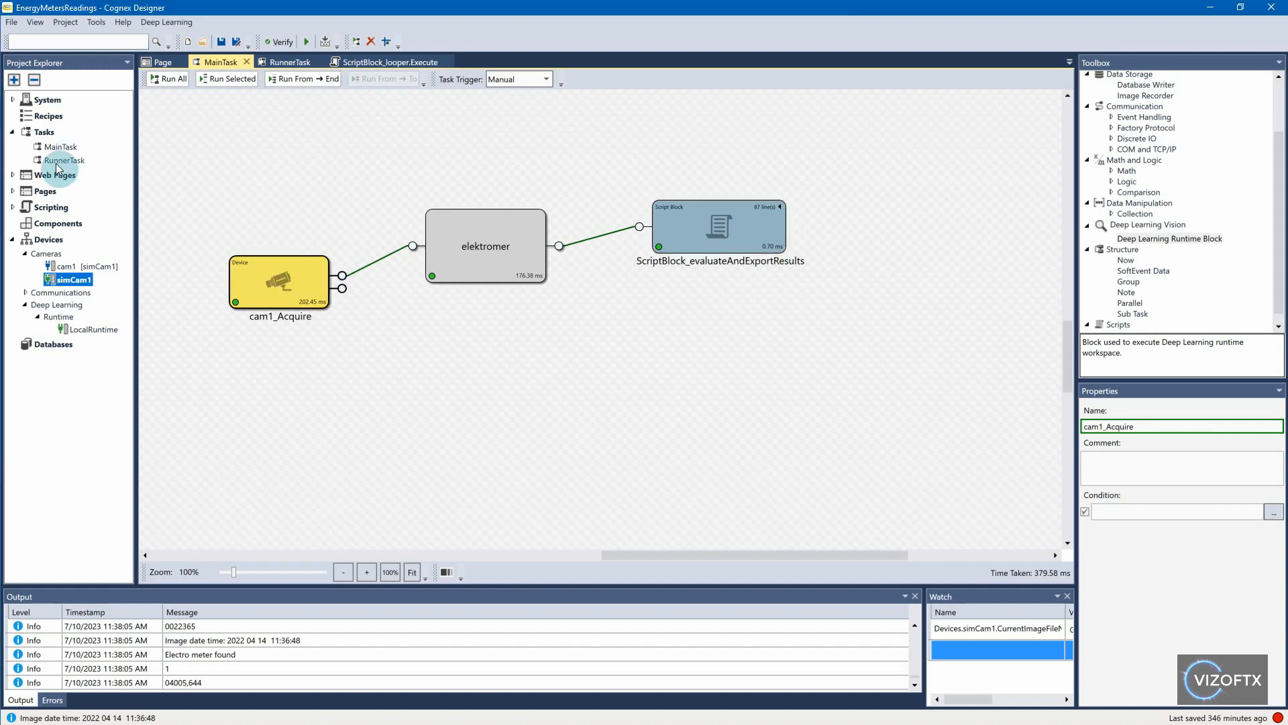
- Open RunnerTask to view its ScriptBlock_looper block and return to MainTask
left_click(63, 162)
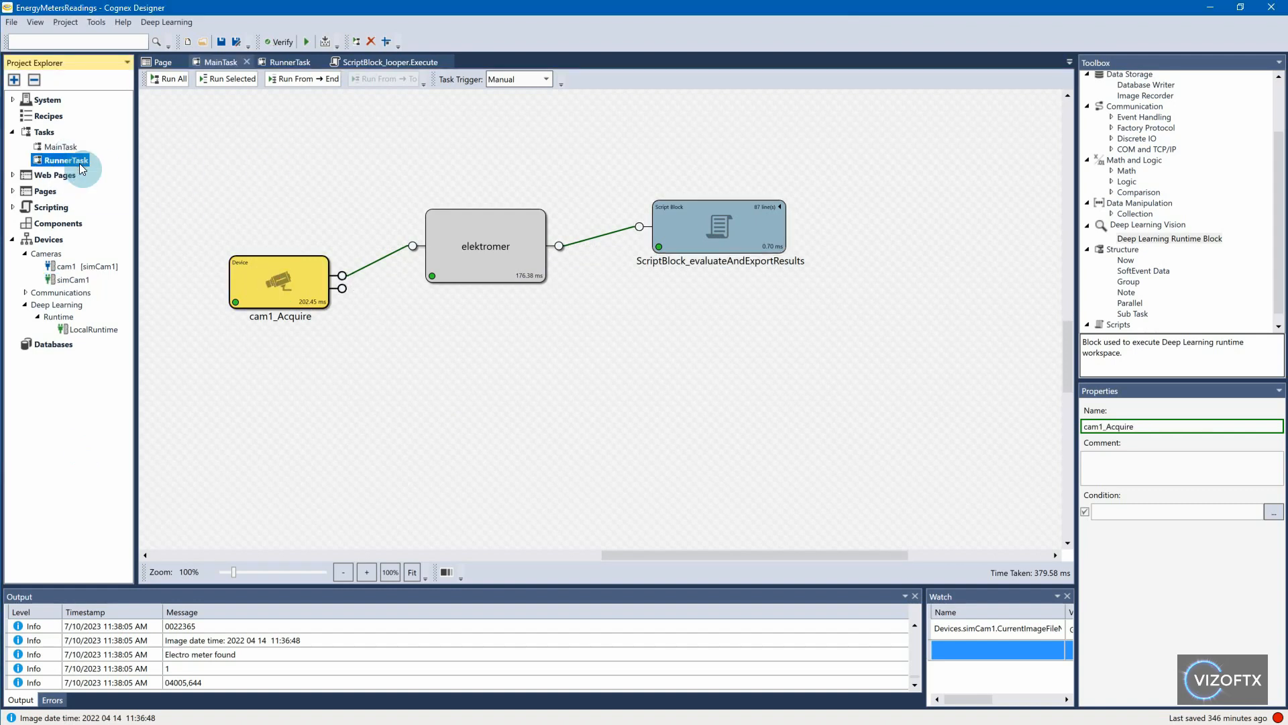
double_click(81, 163)
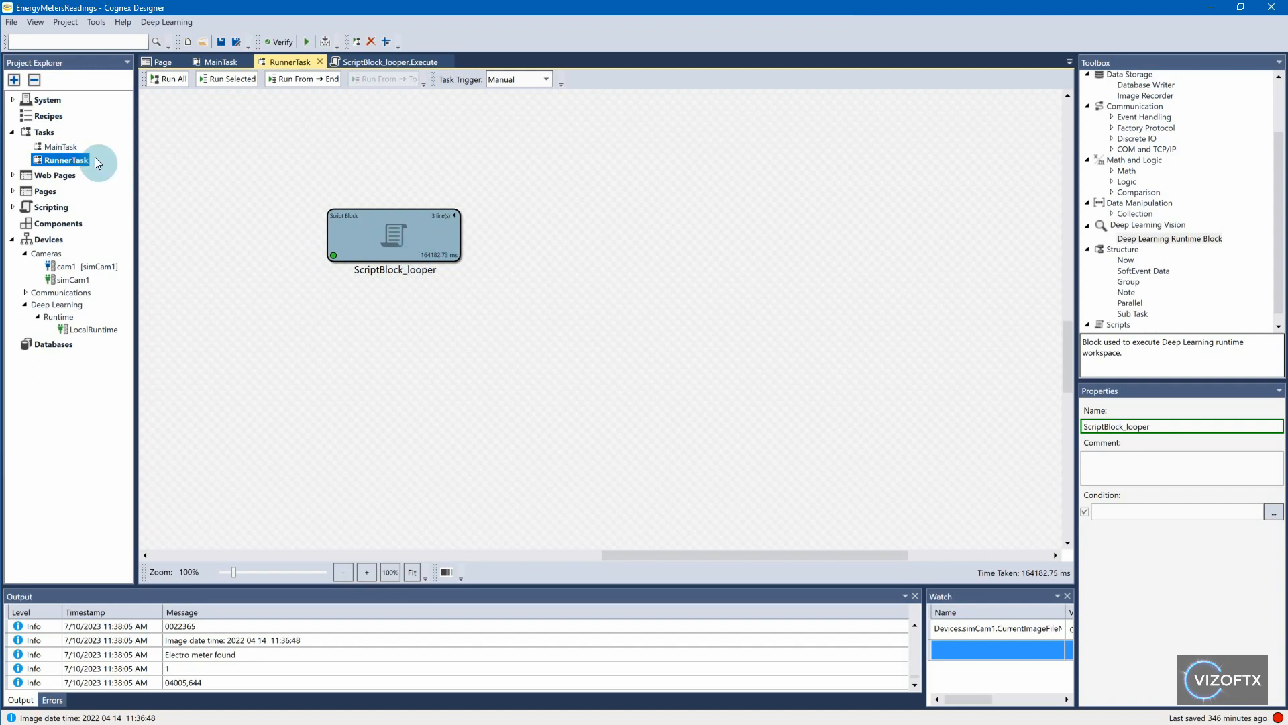
left_click(55, 148)
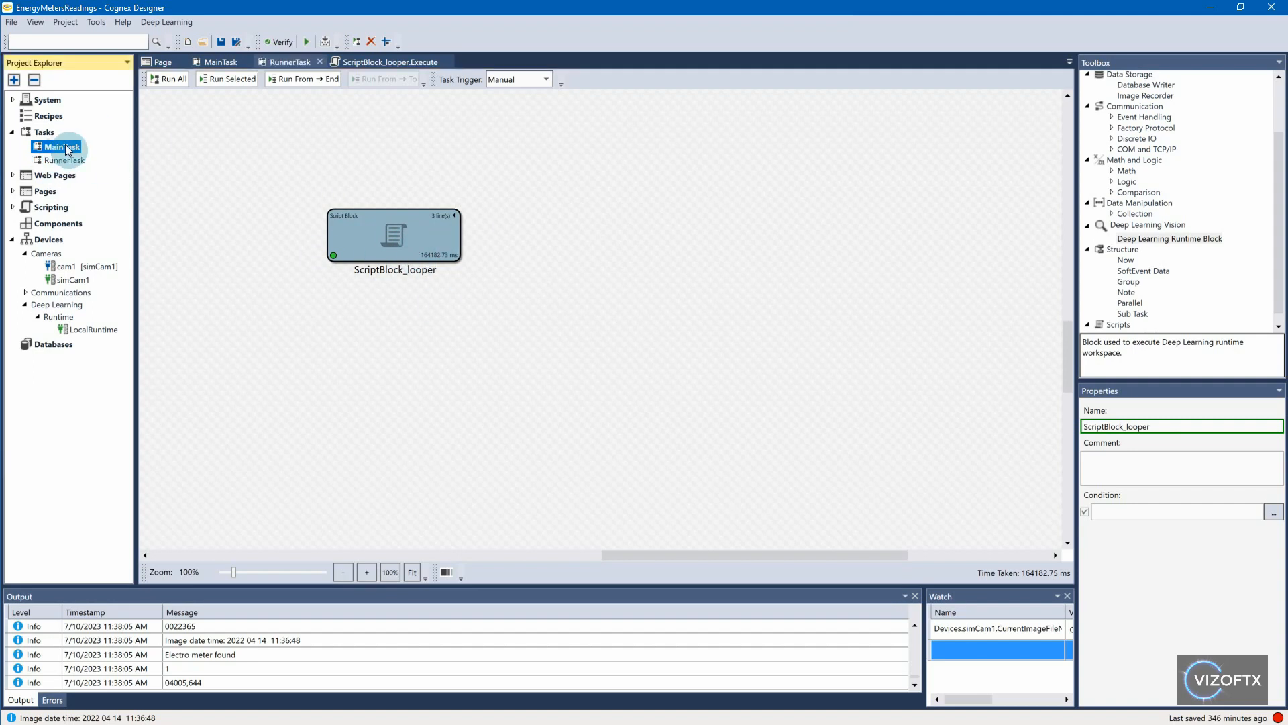
double_click(83, 147)
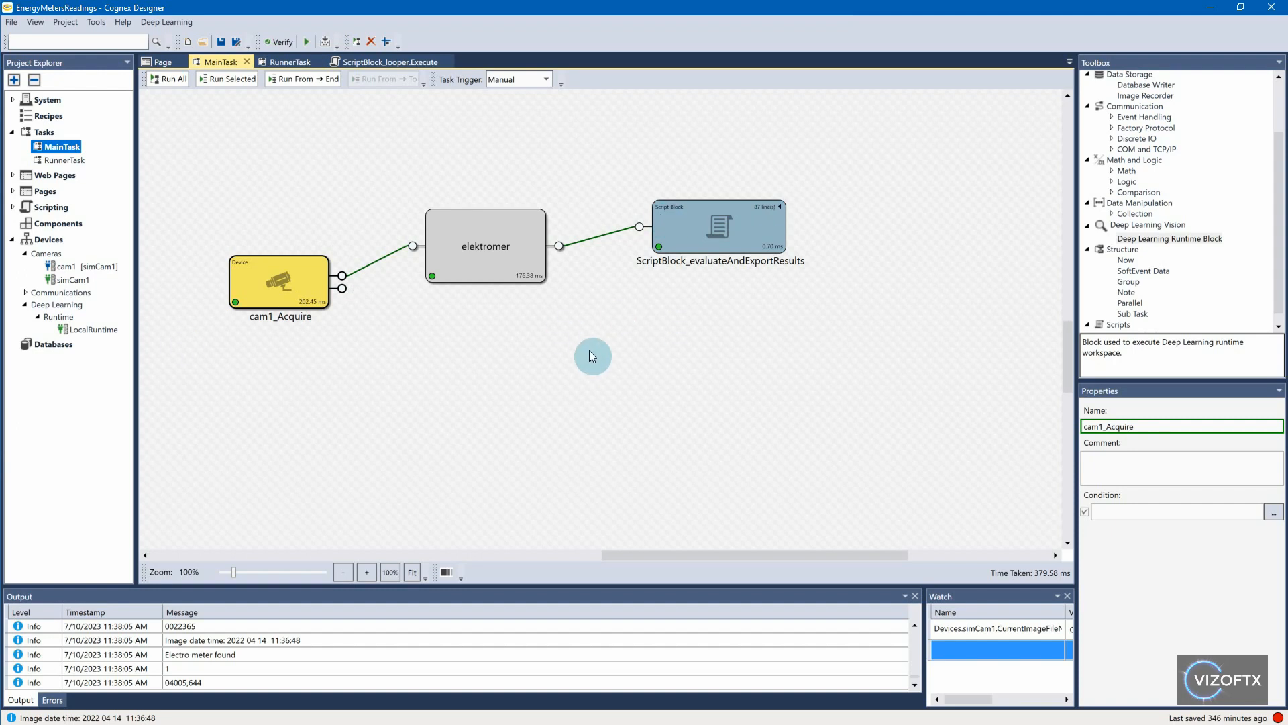
- Switch to File Explorer and open ViDi_Electro.csv from the EnergiePlynElektrina folder in Excel to view the exported electricity readings
key("alt+Tab")
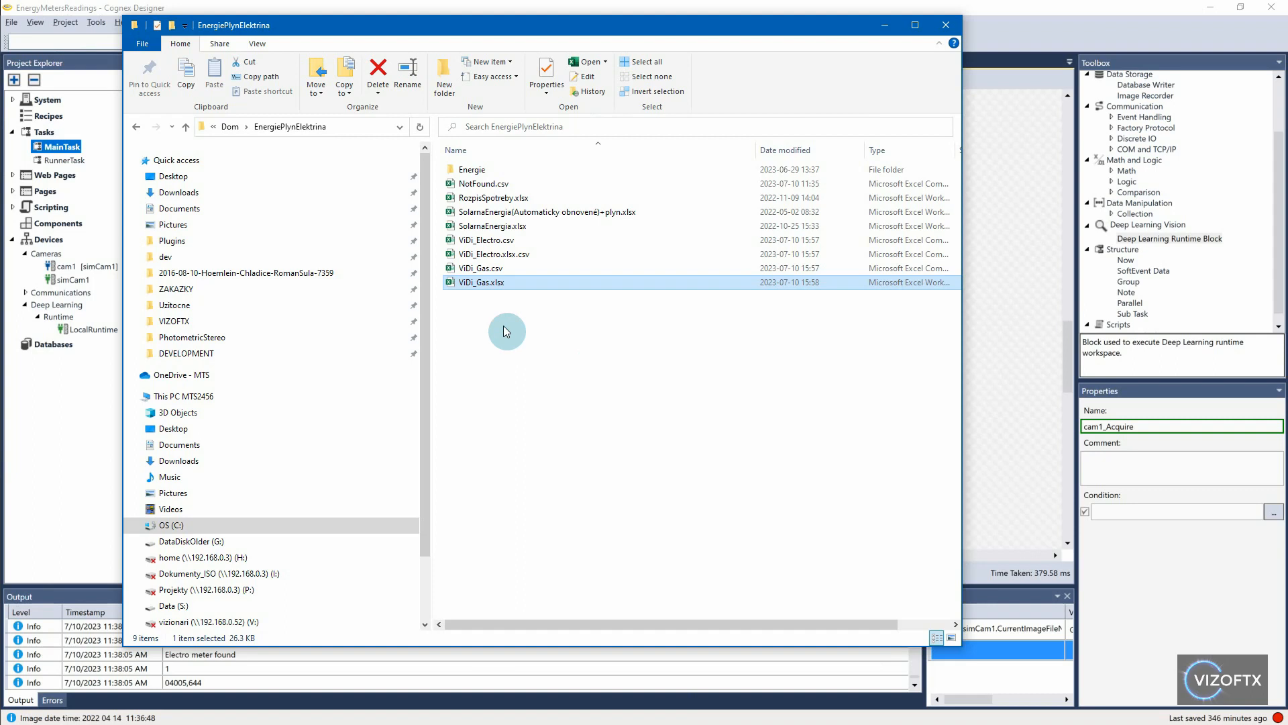
left_click(495, 270)
left_click(523, 242)
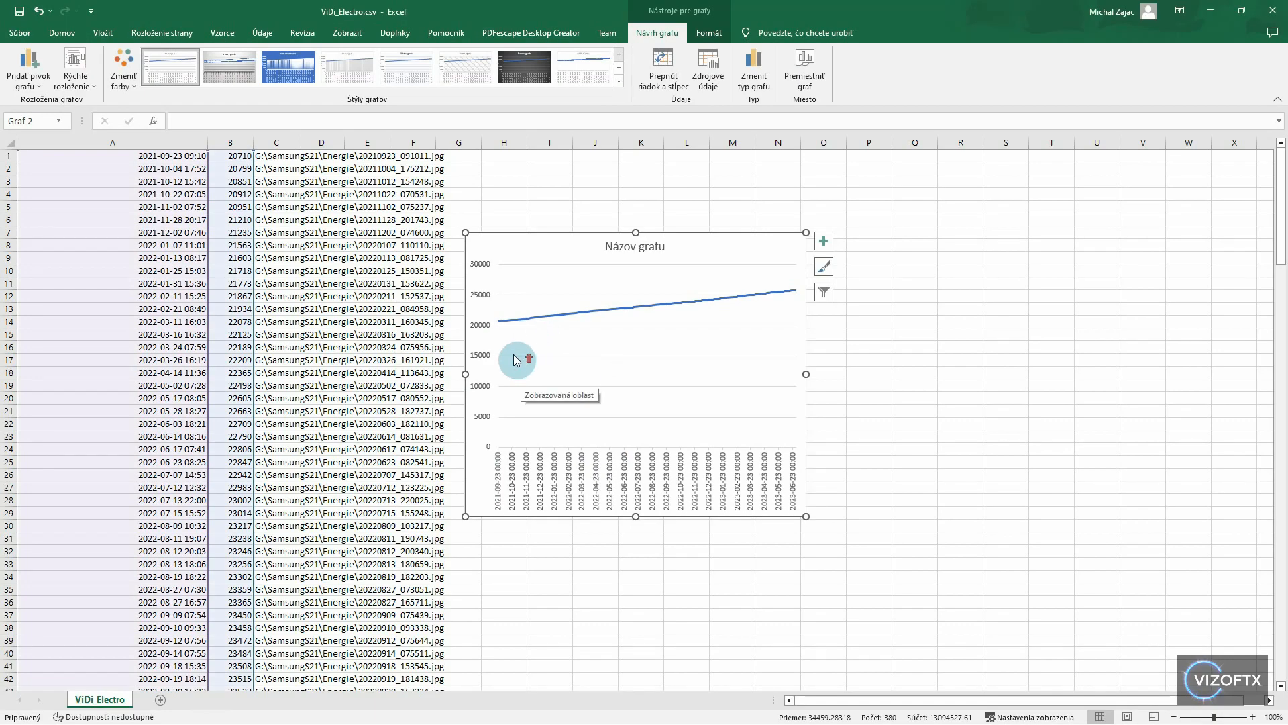
scroll(302, 238, "down", 2)
scroll(301, 244, "up", 2)
left_click(562, 251)
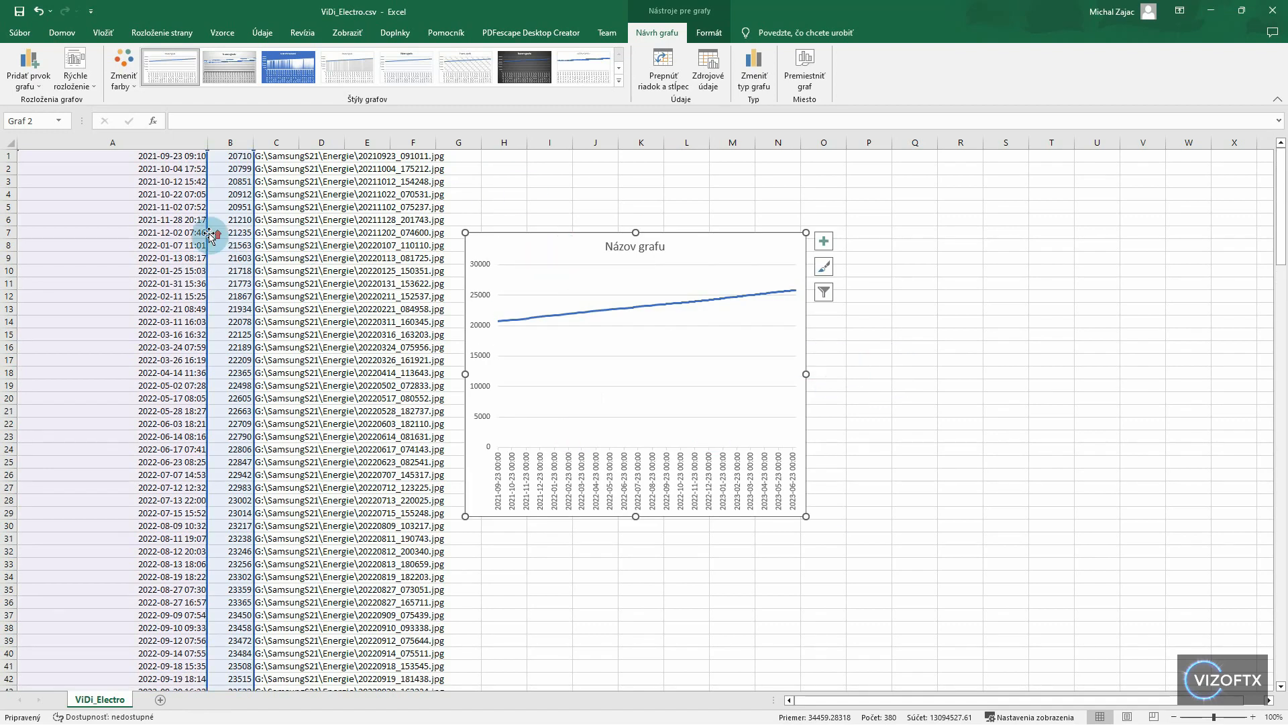
- Examine the exported columns in ViDi_Electro: date and time in A, meter reading in B and image file path in C
left_click(149, 159)
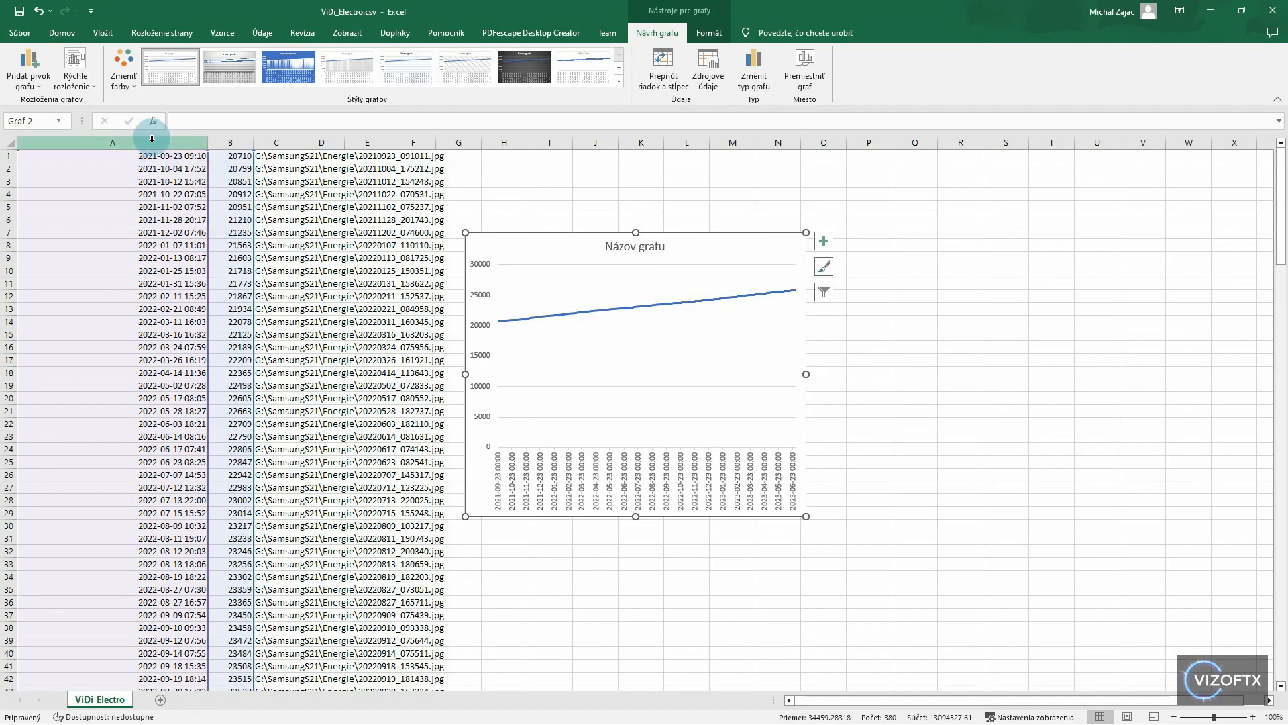
key("ctrl+shift+Down")
left_click(229, 143)
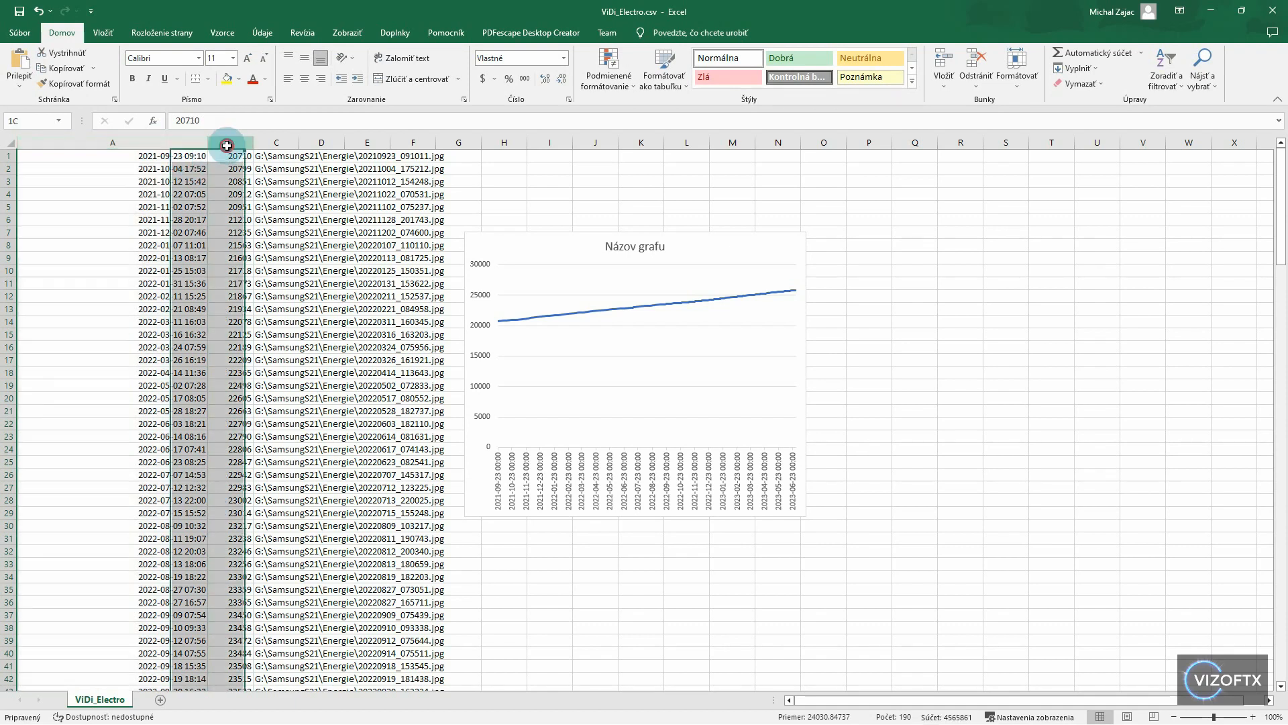
left_click(271, 155)
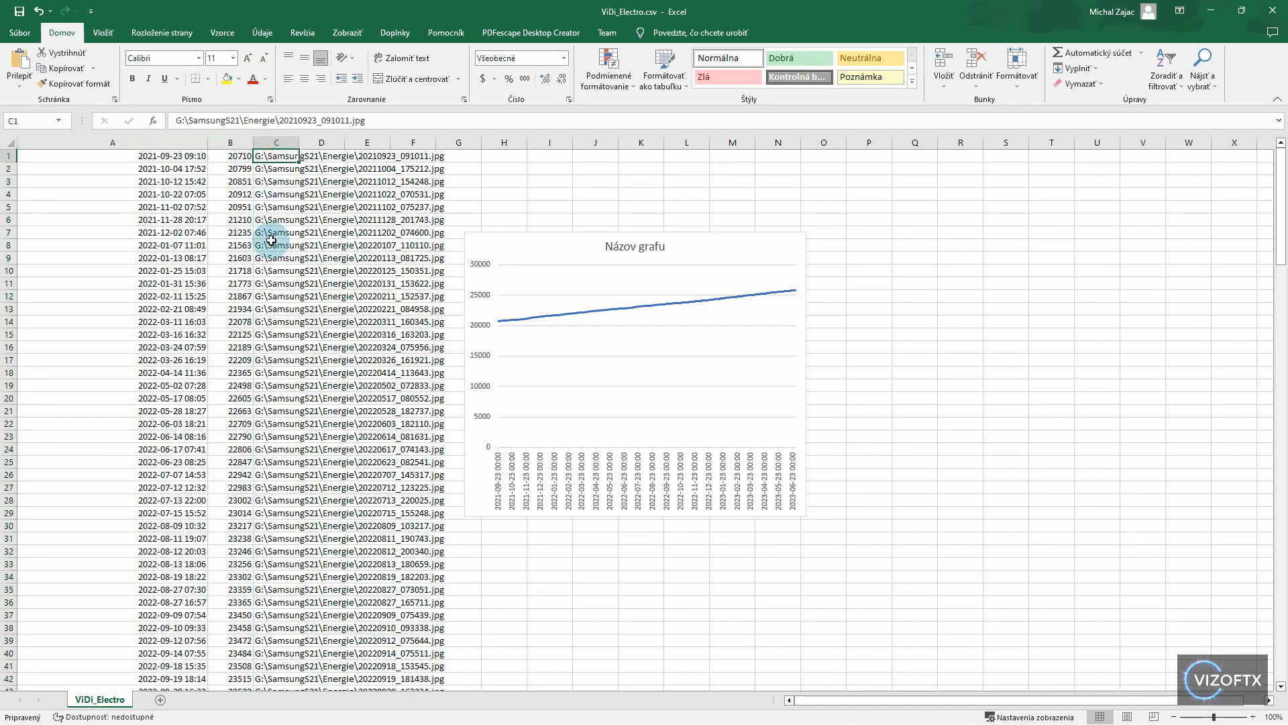
left_click(271, 244)
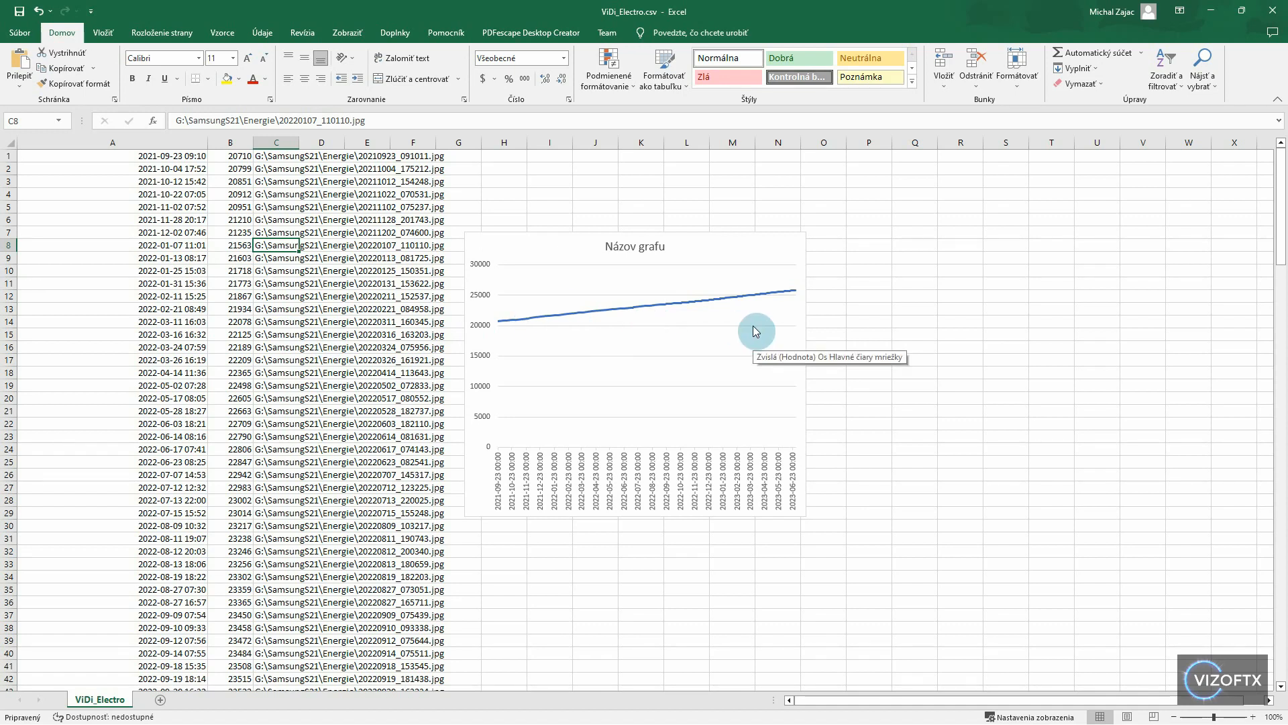
- Examine the line chart on the ViDi_Electro sheet for the trend of the electricity readings over time
left_click(547, 331)
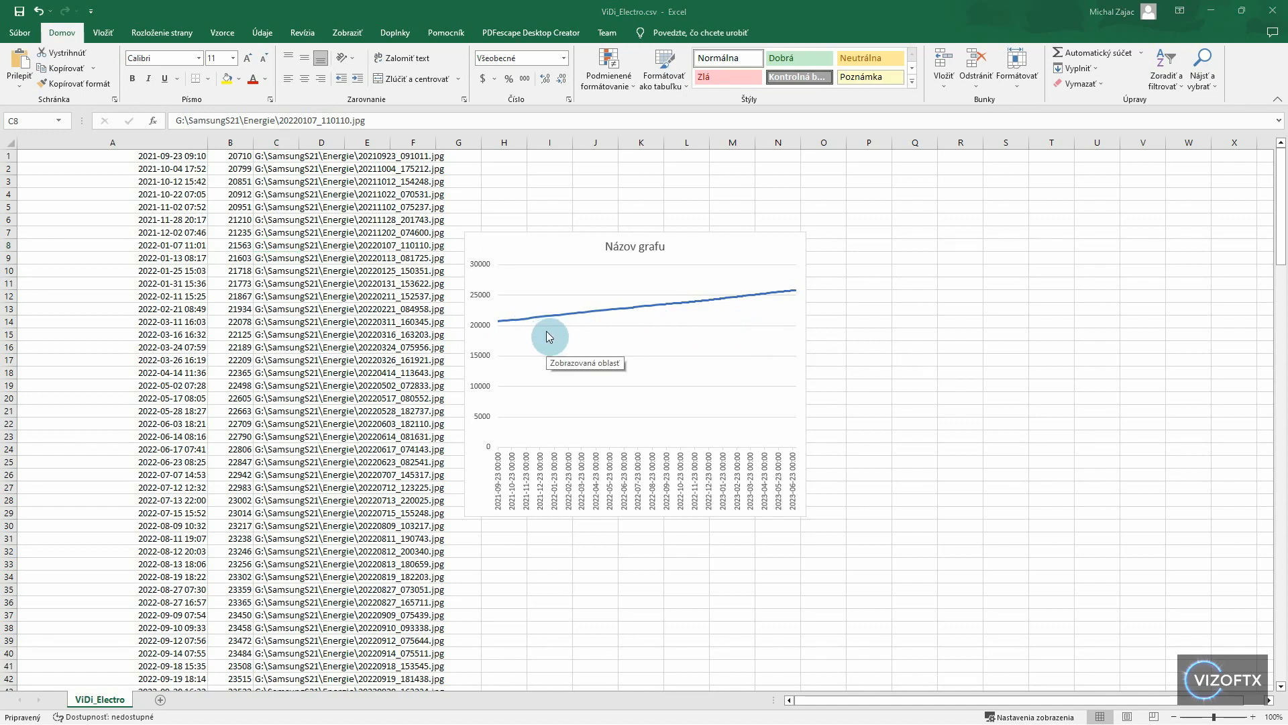
left_click(926, 240)
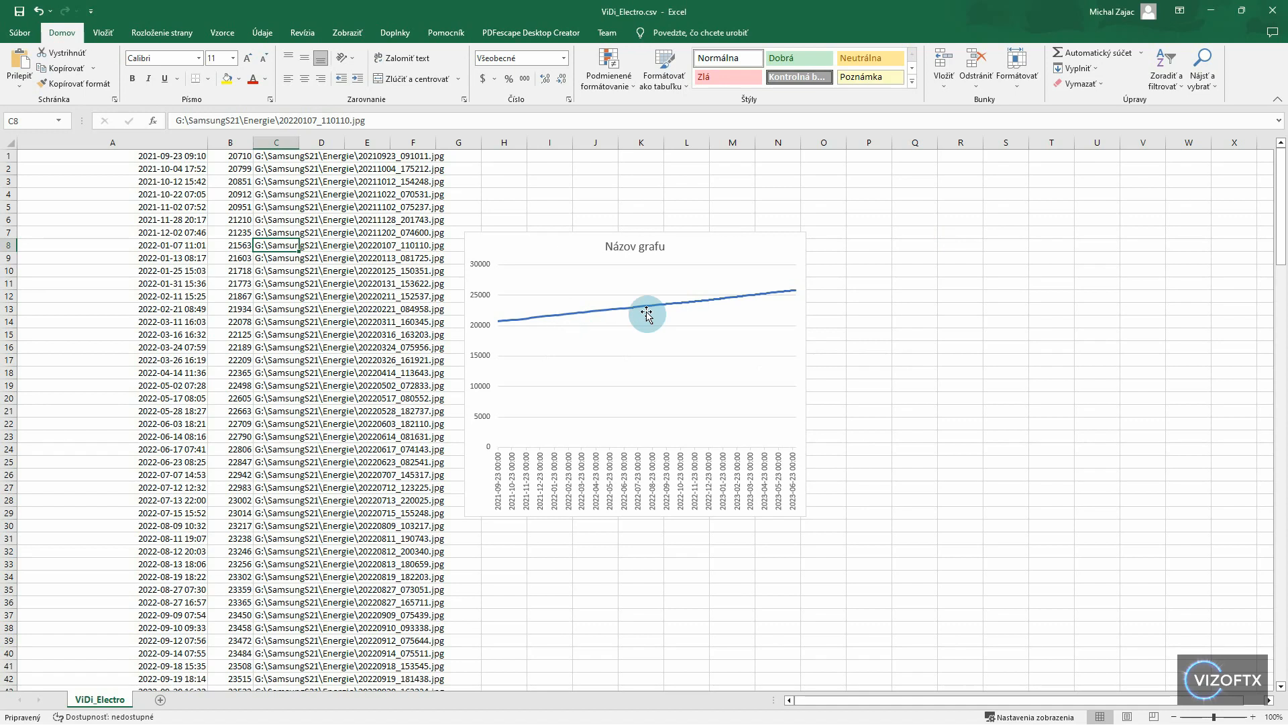
left_click(679, 309)
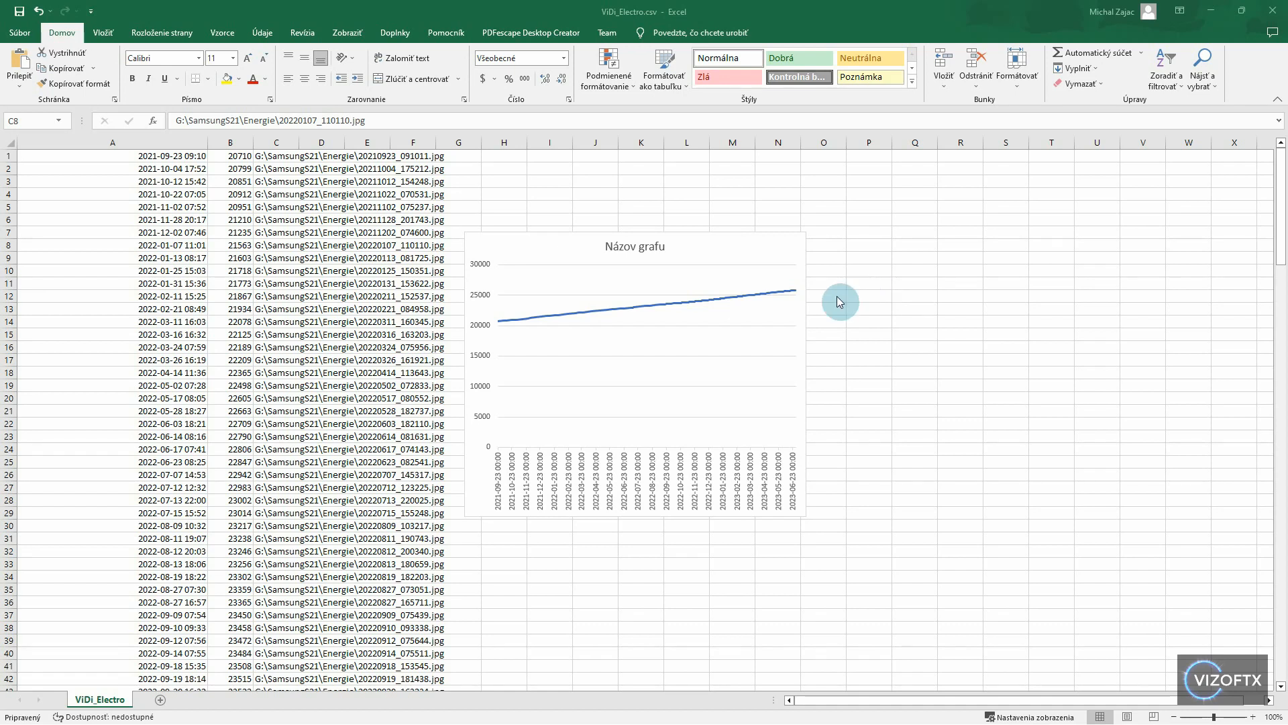
- Switch back to File Explorer and open the ViDi_Gas.xlsx workbook from the EnergiePlynElektrina folder
key("alt+Tab")
left_click(528, 284)
double_click(527, 283)
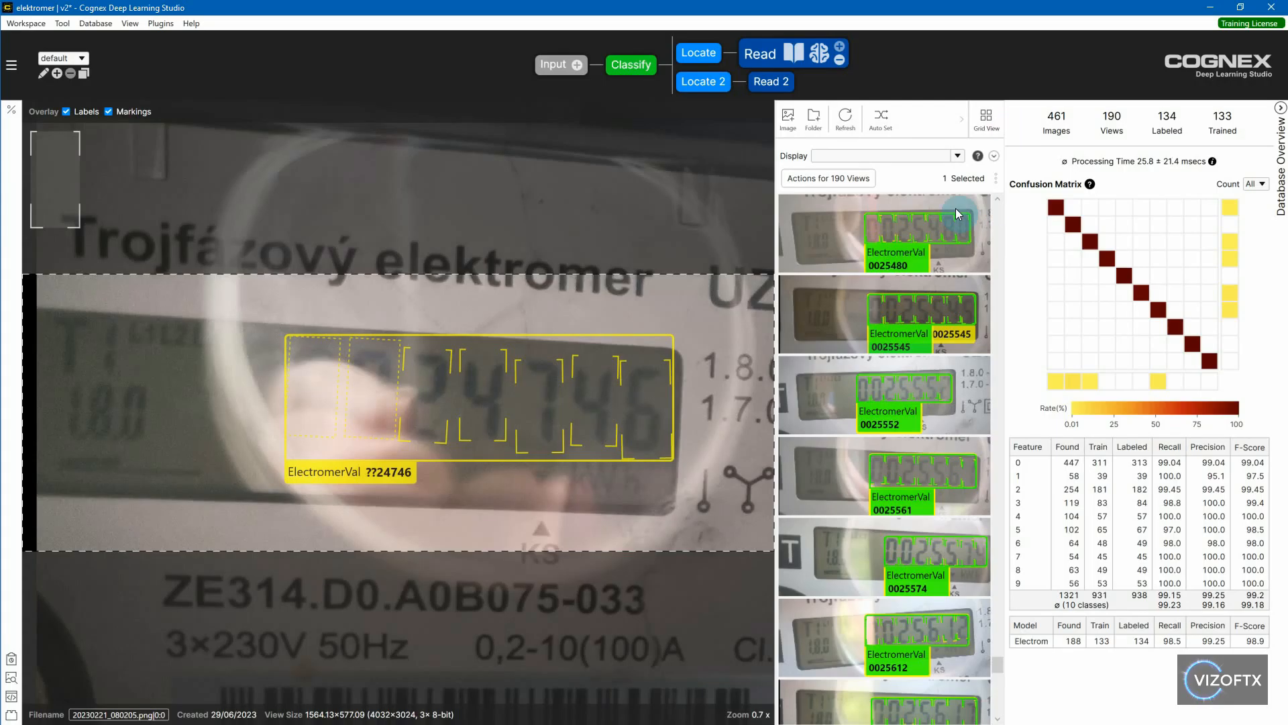
- Browse the last electricity meter views of the Read tool in Cognex Deep Learning Studio
scroll(933, 396, "down", 5)
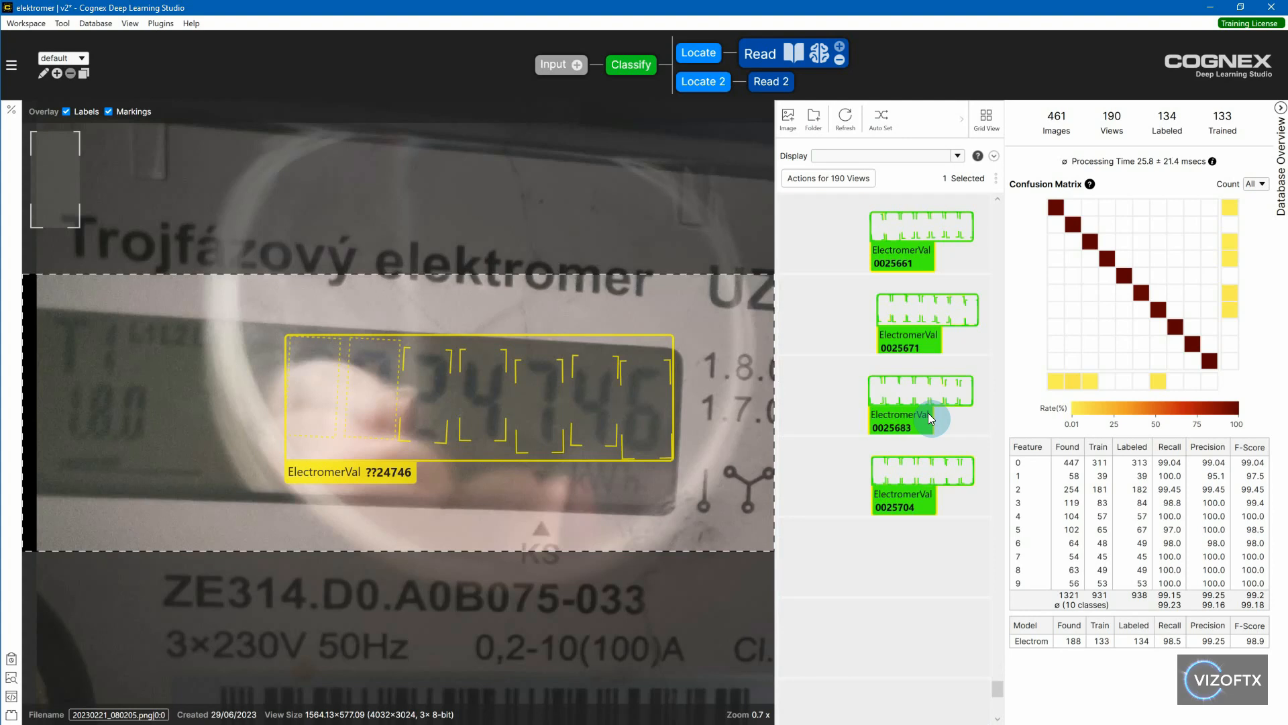